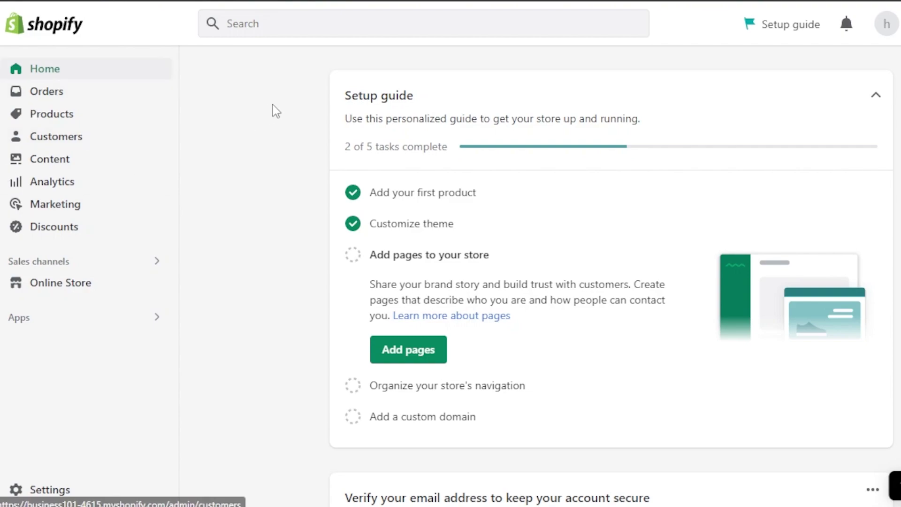
# Bring up the Products list with hoodie, red shirt and yellow hoodie, passing through Home.
pyautogui.click(80, 114)
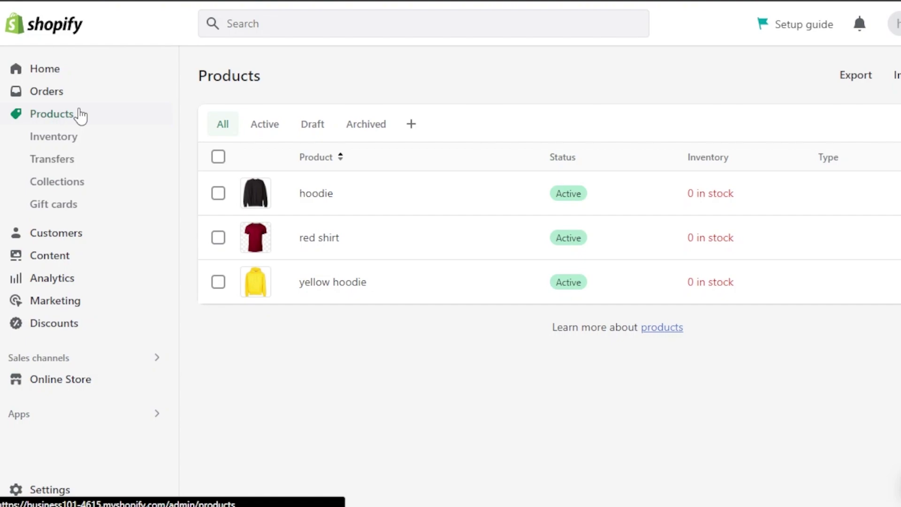
pyautogui.click(39, 76)
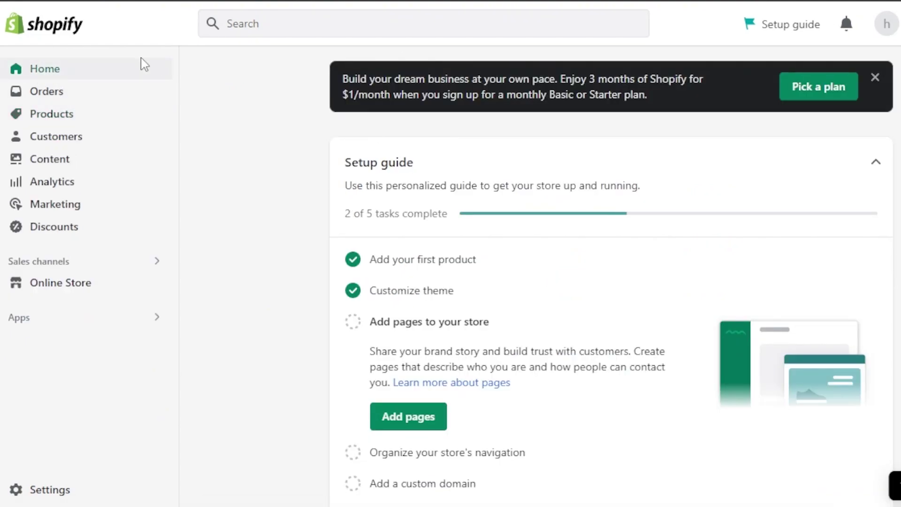
pyautogui.click(44, 121)
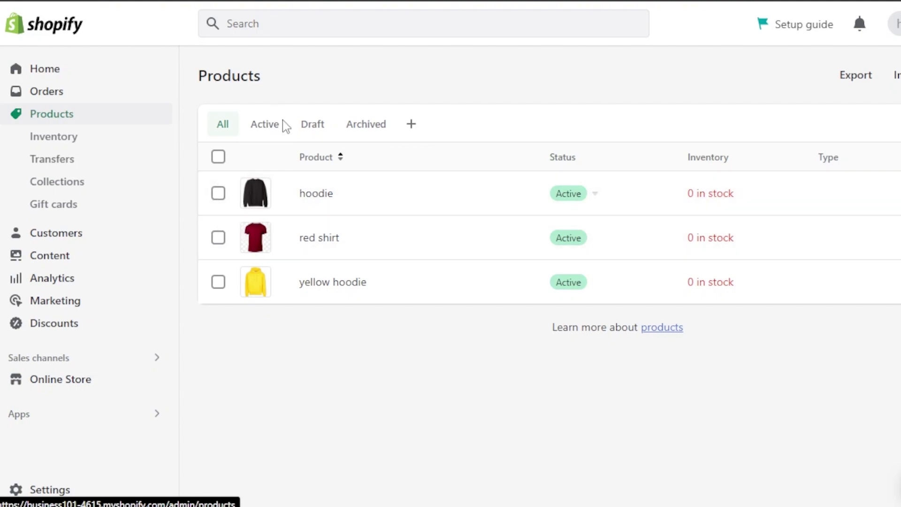
# Open the hoodie product and look through its edit form.
pyautogui.click(317, 196)
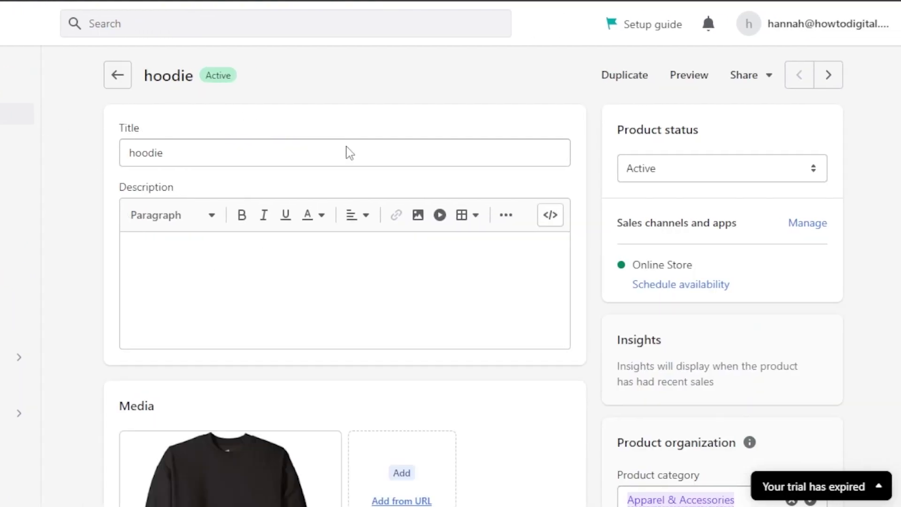
pyautogui.scroll(-5, 885, 147)
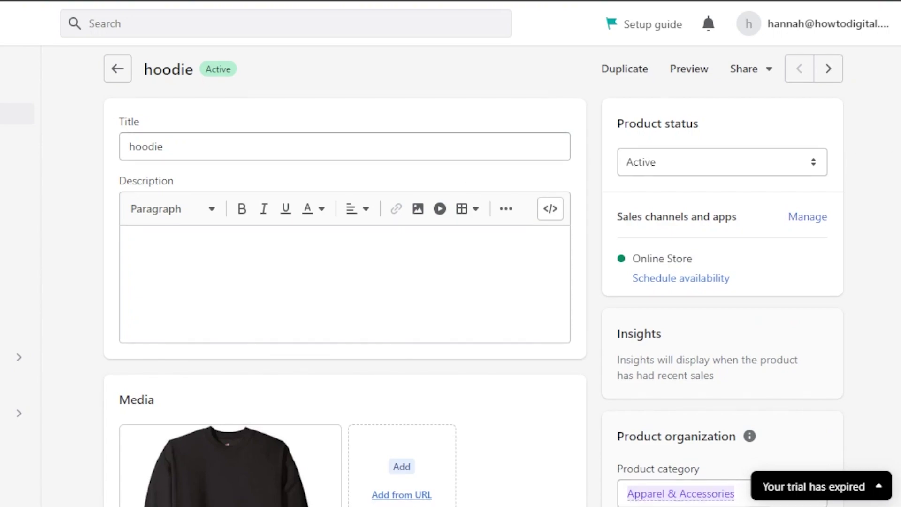
pyautogui.scroll(-10, 473, 275)
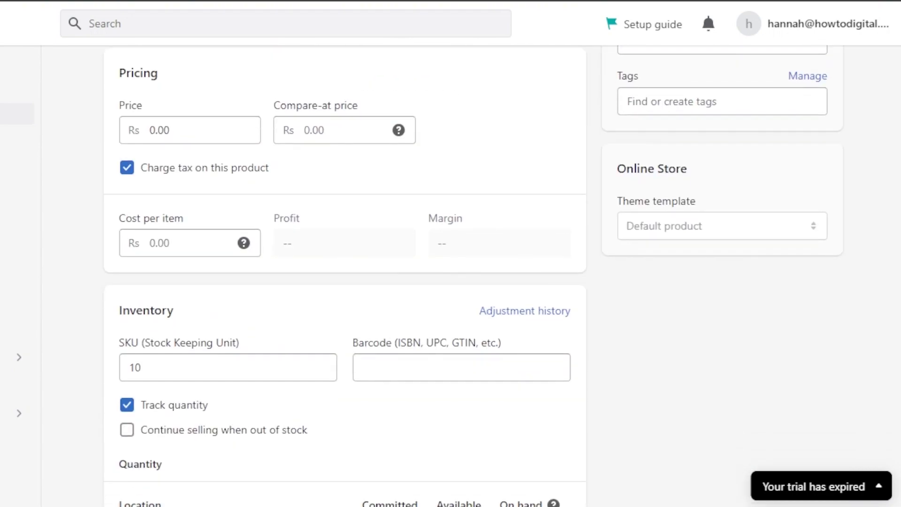
pyautogui.scroll(3, 345, 277)
pyautogui.scroll(-8, 345, 277)
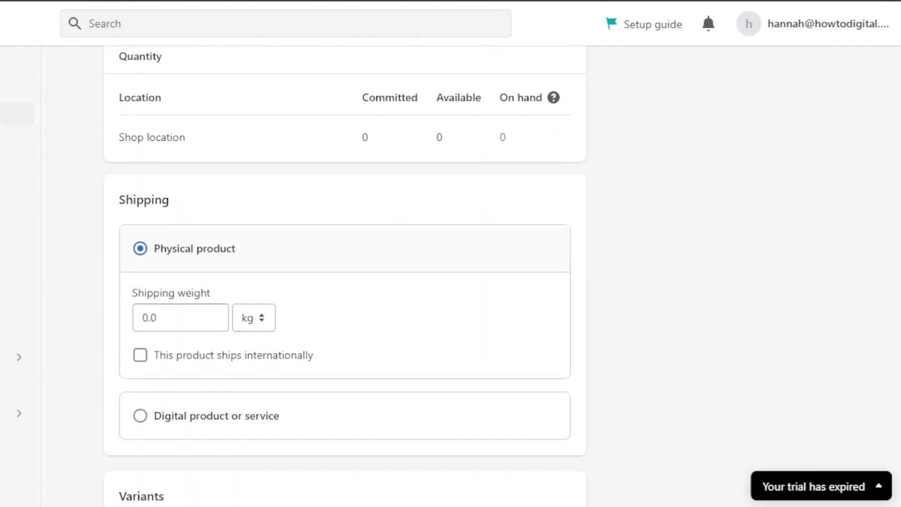
pyautogui.scroll(10, 345, 276)
pyautogui.scroll(-9, 345, 277)
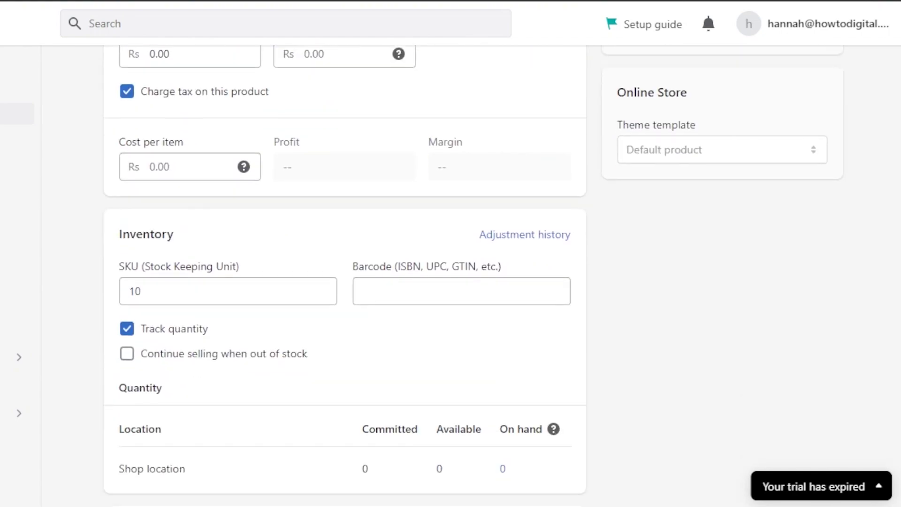
pyautogui.scroll(-5, 345, 277)
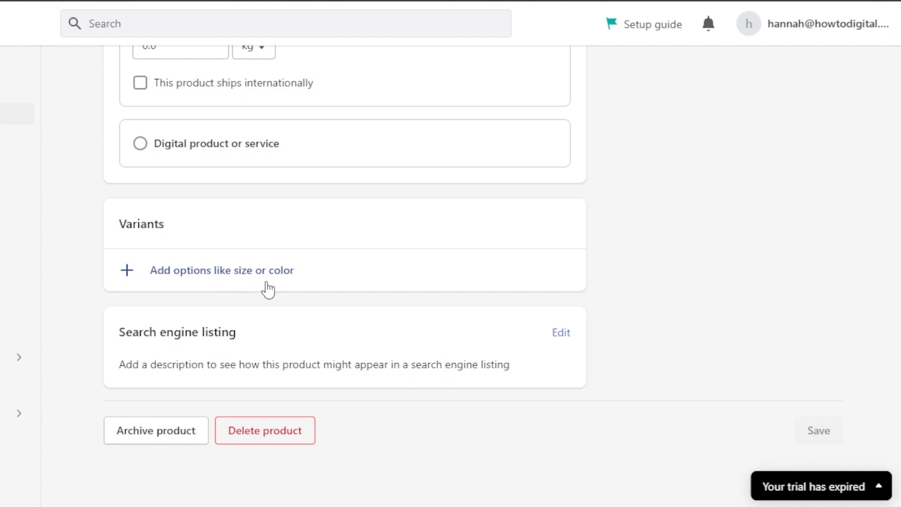
pyautogui.scroll(15, 804, 312)
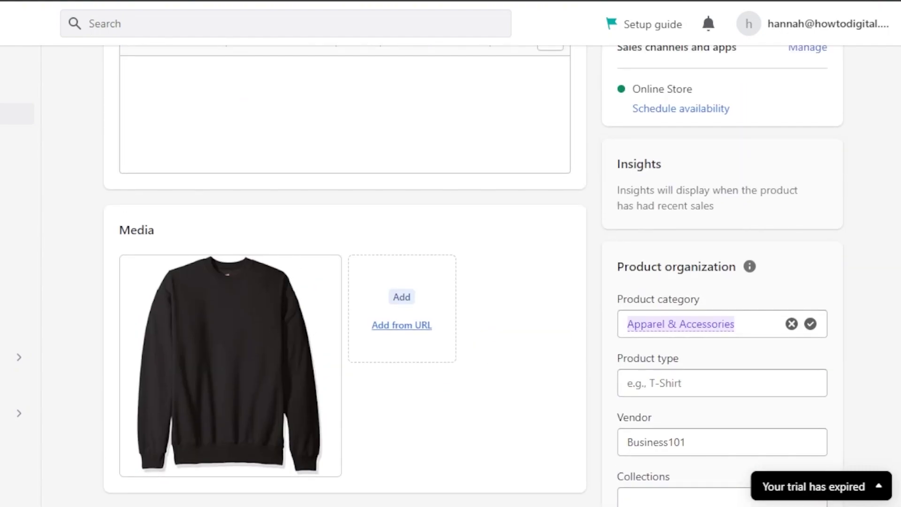
pyautogui.scroll(4, 450, 277)
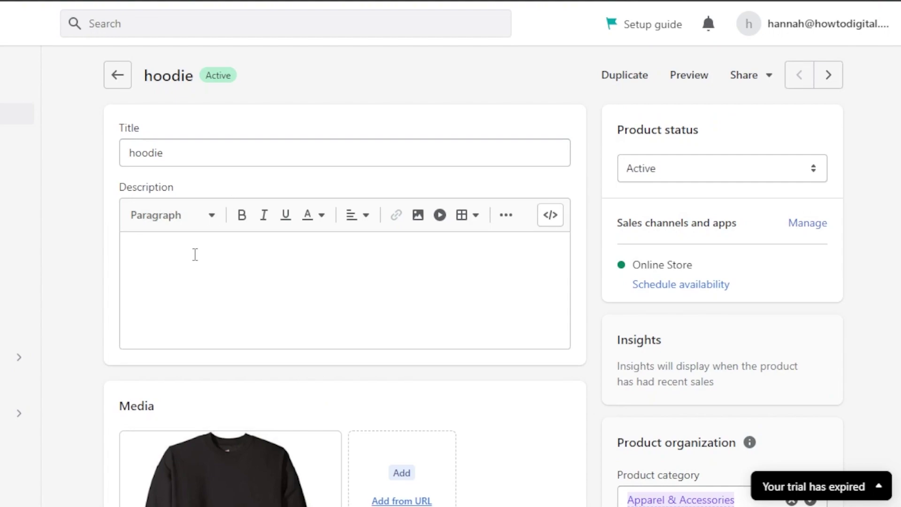
pyautogui.scroll(-10, 256, 268)
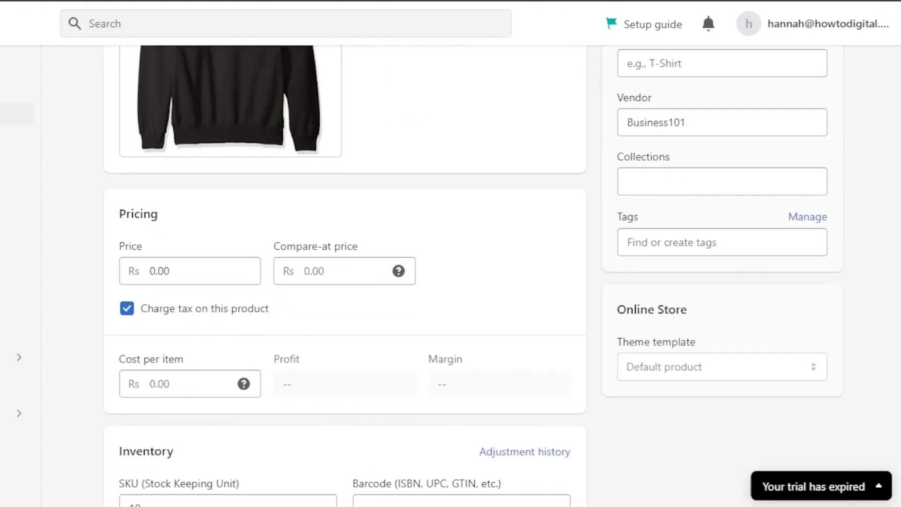
# Set the hoodie's price to Rs 2000.00.
pyautogui.click(153, 204)
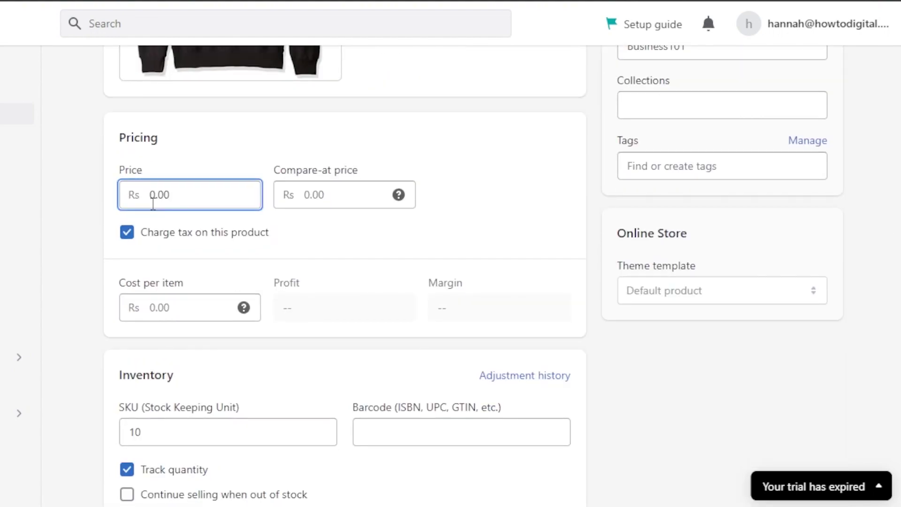
pyautogui.write('20.00')
pyautogui.hotkey('ctrl', 'z')
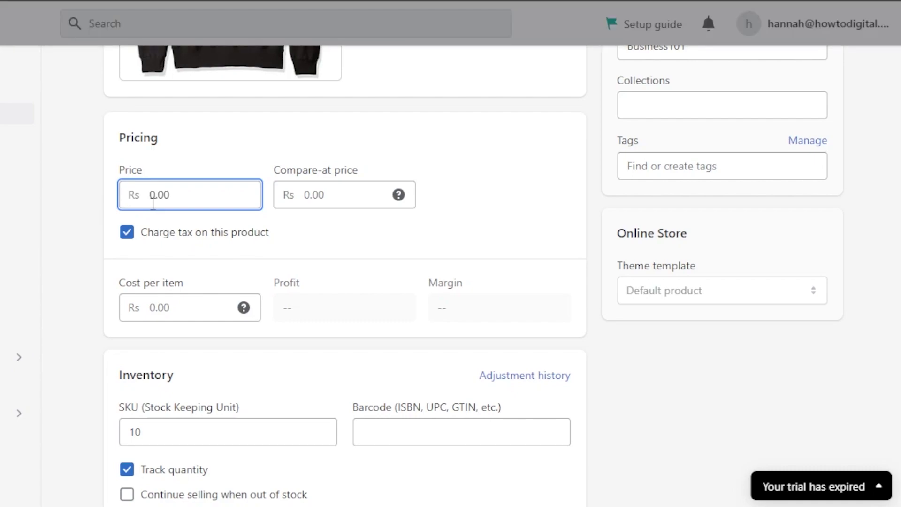
pyautogui.write('20.00.00')
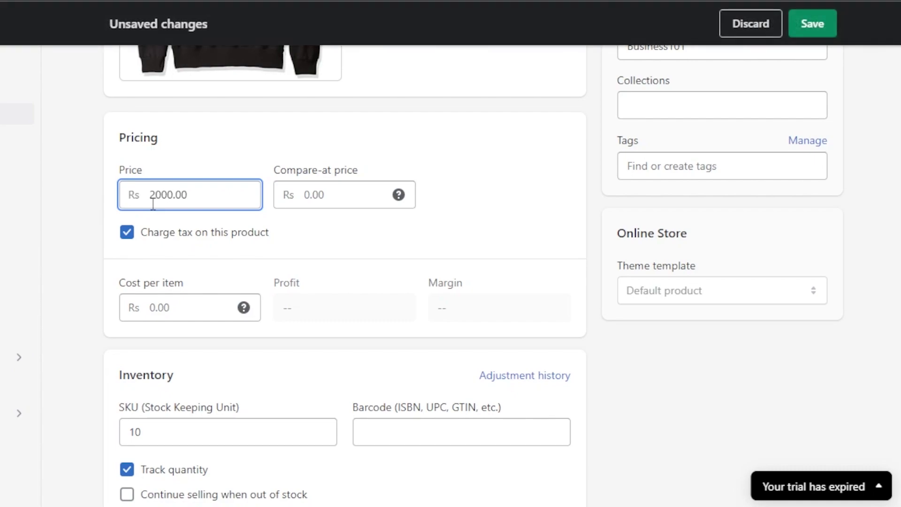
pyautogui.scroll(-15, 345, 276)
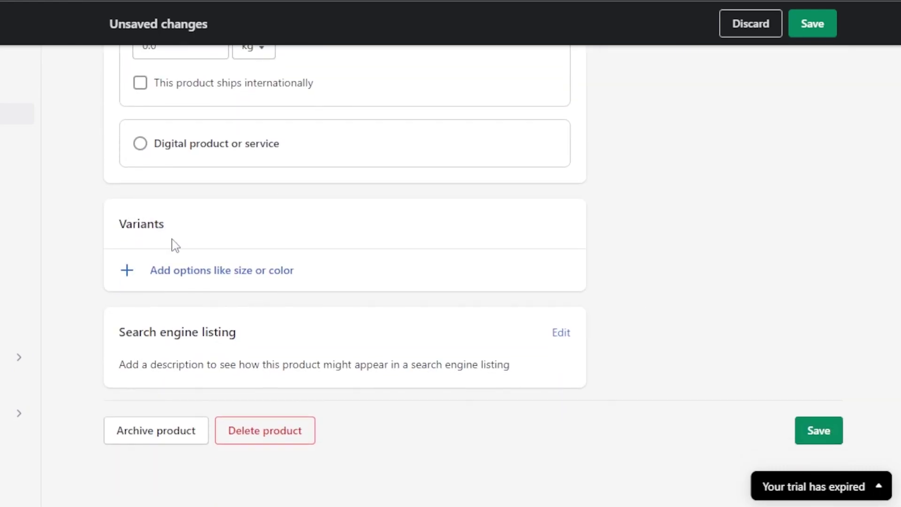
# Add a Size option to the hoodie with 'small' as its first value.
pyautogui.click(128, 270)
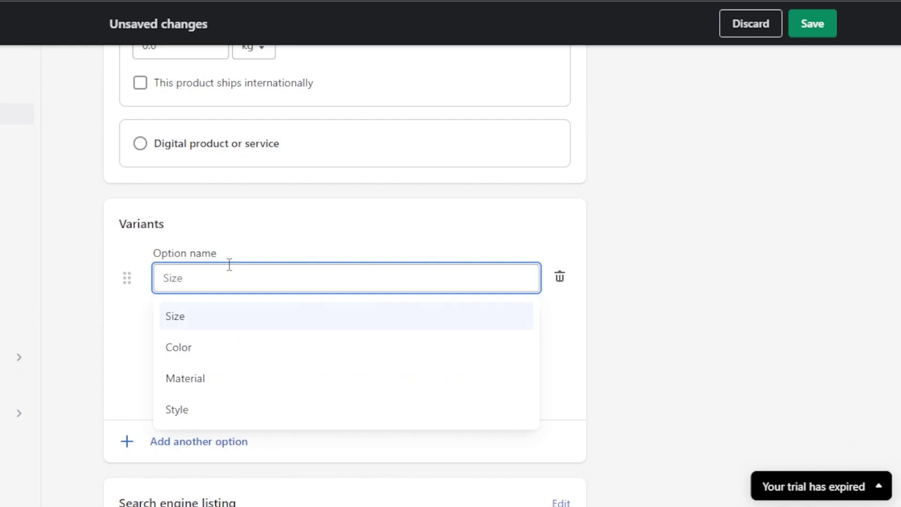
pyautogui.click(208, 317)
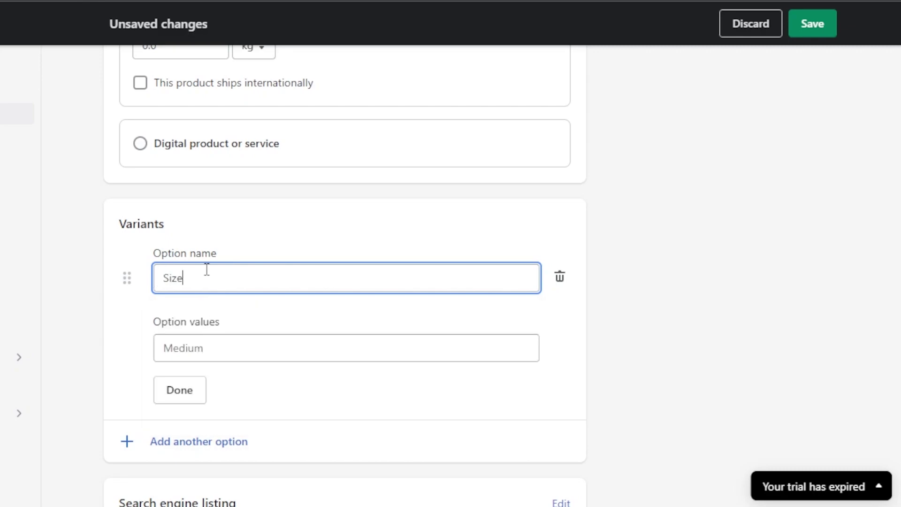
pyautogui.click(206, 346)
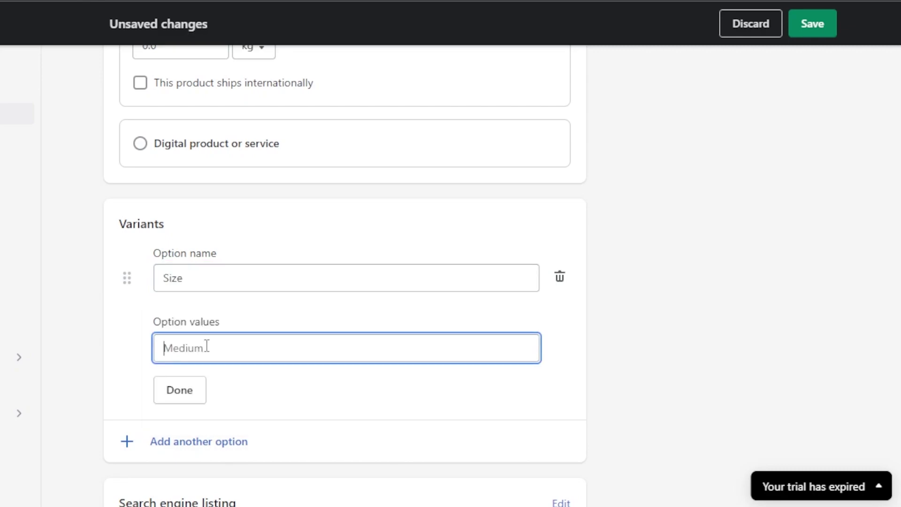
pyautogui.write('small')
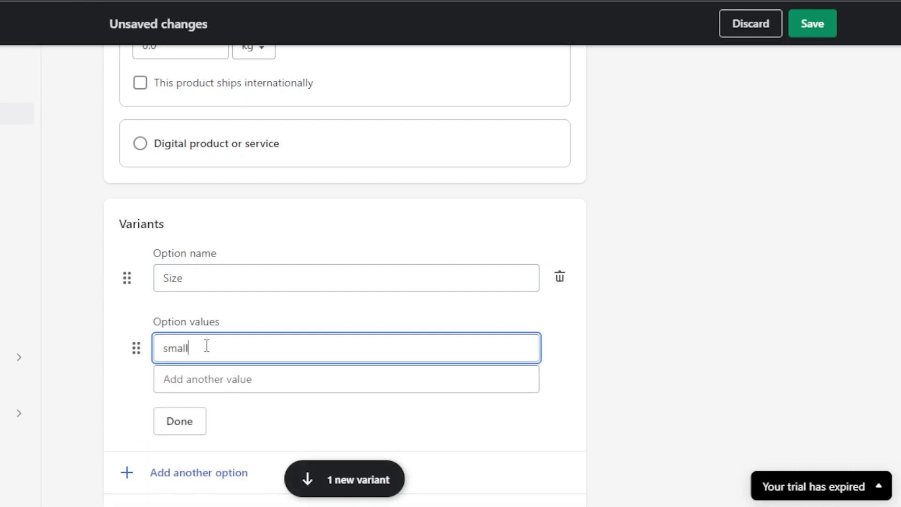
# Add the size values medium, large and extra large, and finish the Size option.
pyautogui.click(200, 375)
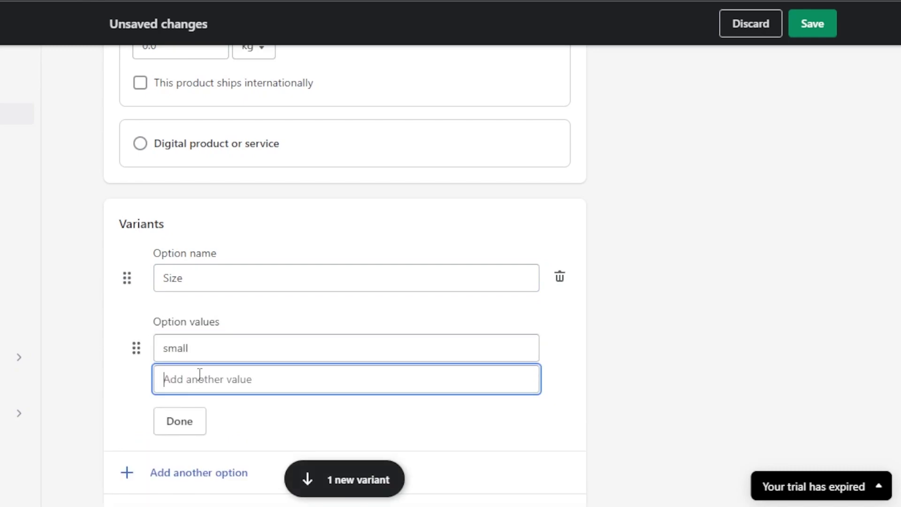
pyautogui.write('medium')
pyautogui.press('Tab')
pyautogui.write('l')
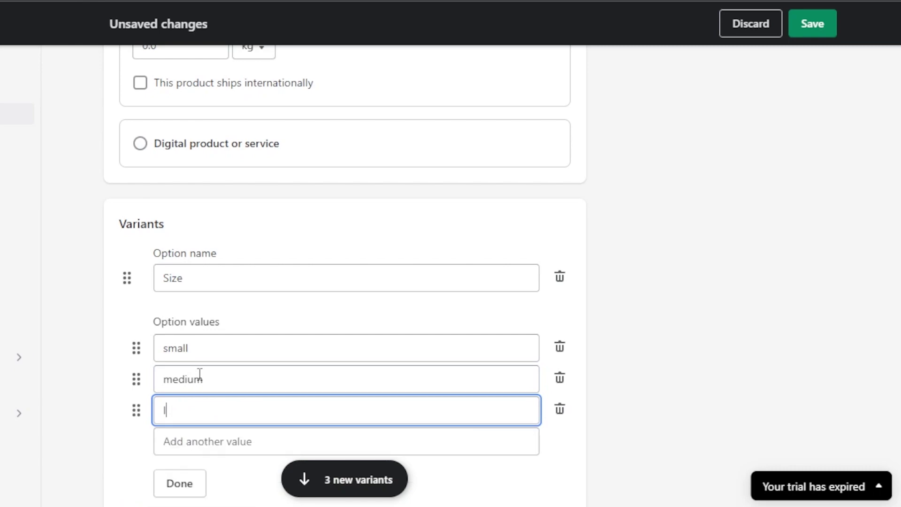
pyautogui.write('arge')
pyautogui.press('Tab')
pyautogui.write('ex')
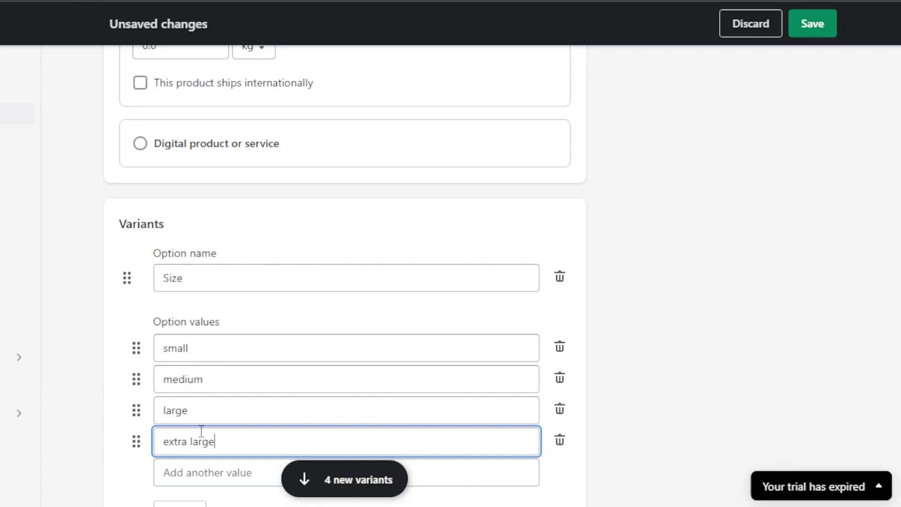
pyautogui.scroll(-3, 345, 276)
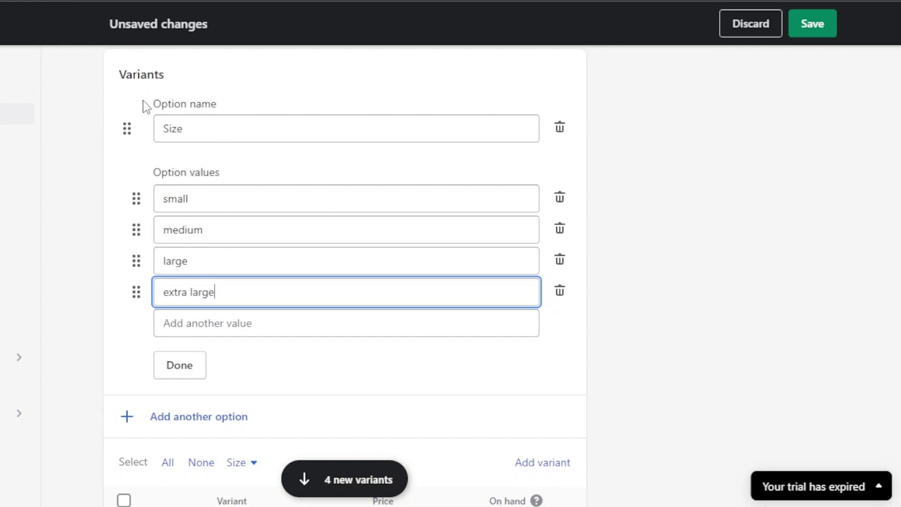
pyautogui.click(187, 380)
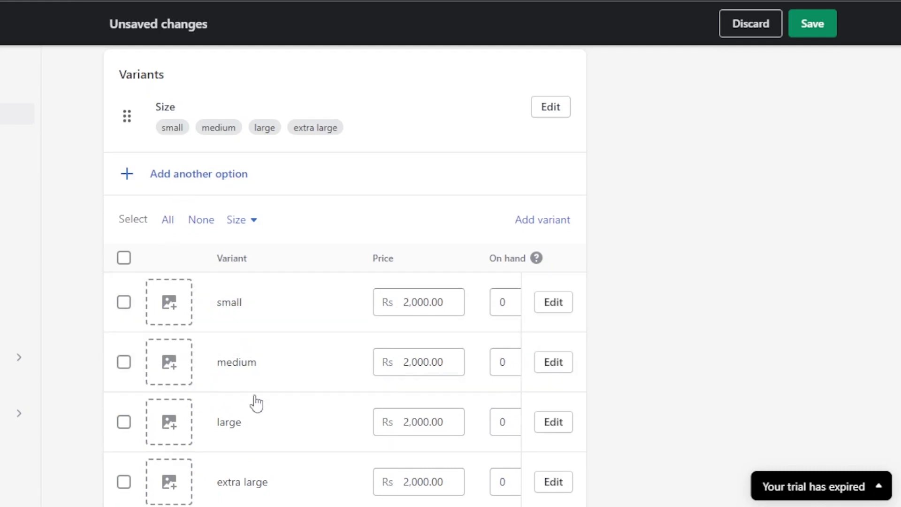
pyautogui.scroll(-3, 345, 276)
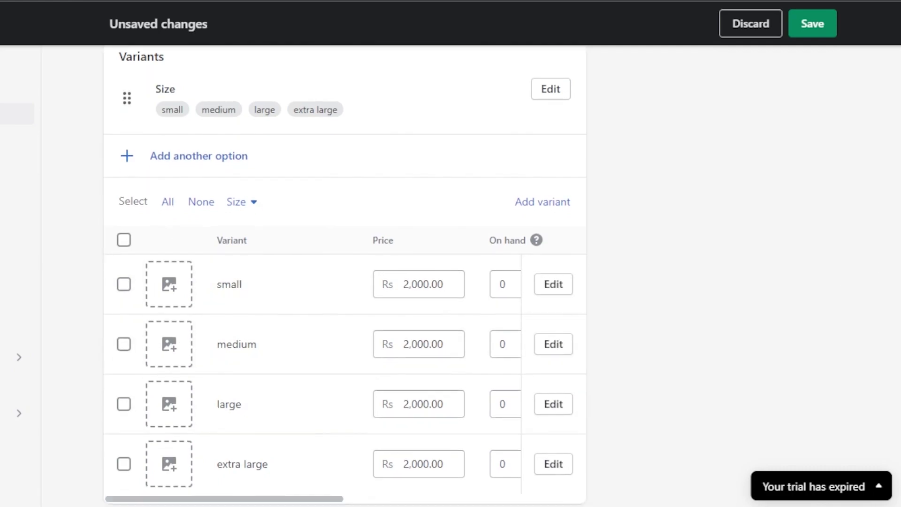
pyautogui.scroll(5, 345, 276)
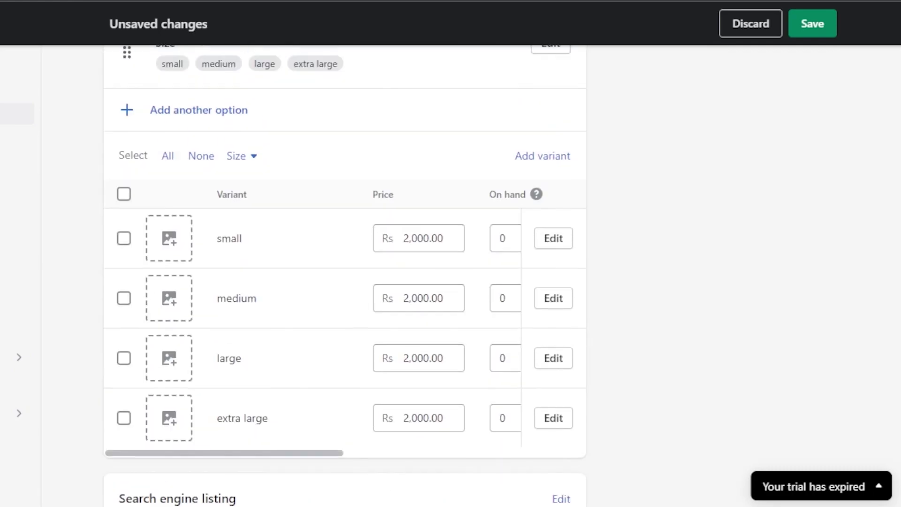
pyautogui.scroll(-3, 345, 276)
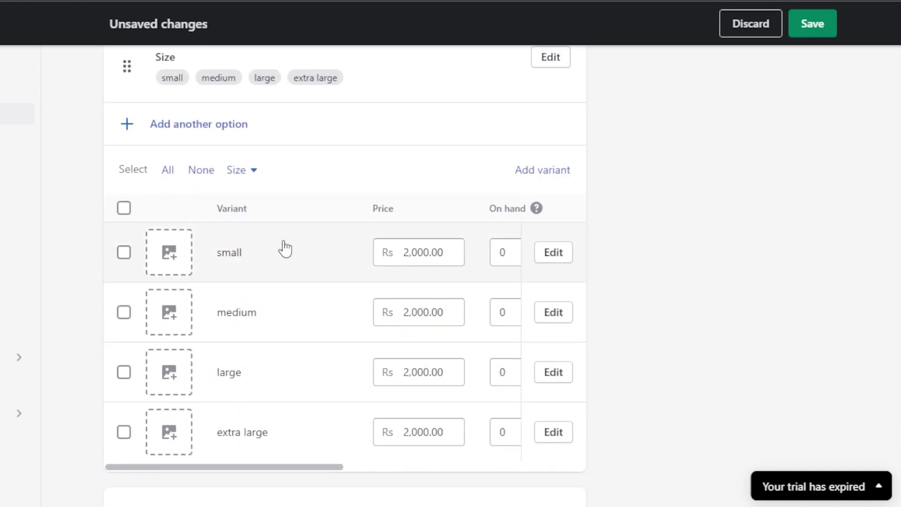
# Add a second option named Color with values black, grey, blue and yellow.
pyautogui.click(128, 125)
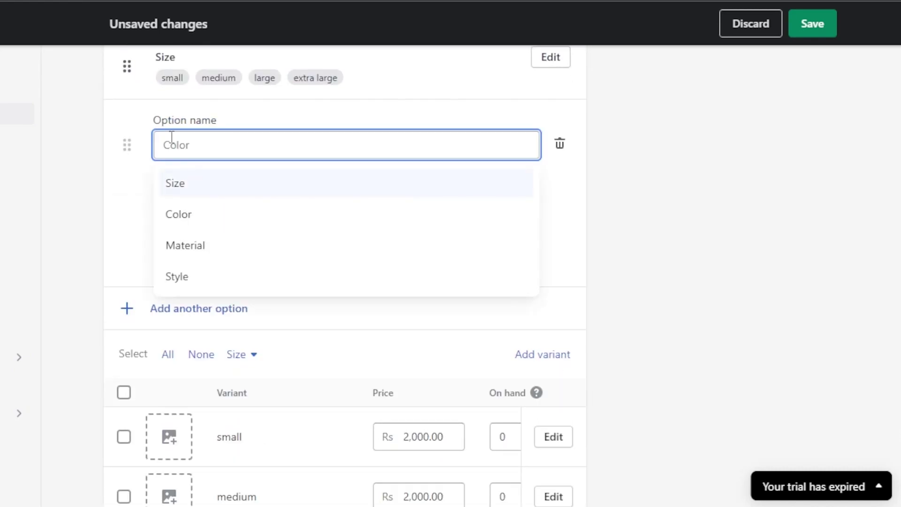
pyautogui.click(197, 219)
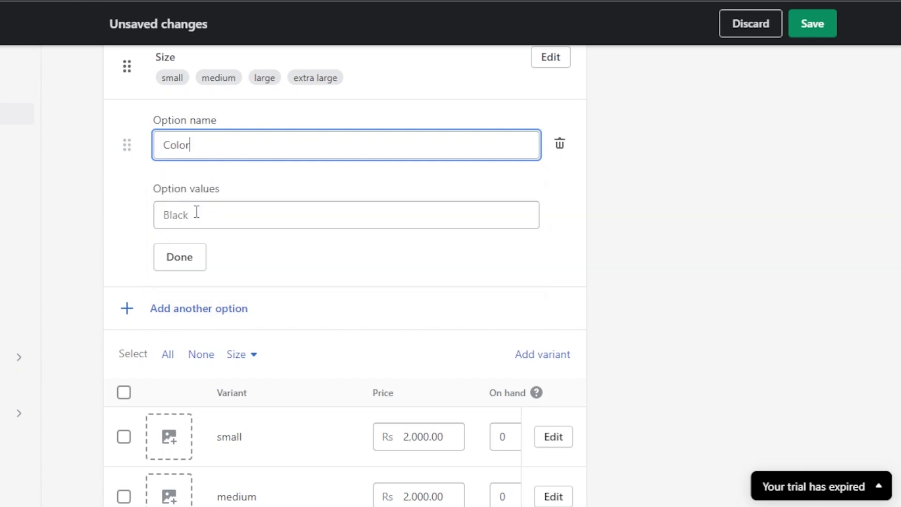
pyautogui.click(208, 213)
pyautogui.write('b')
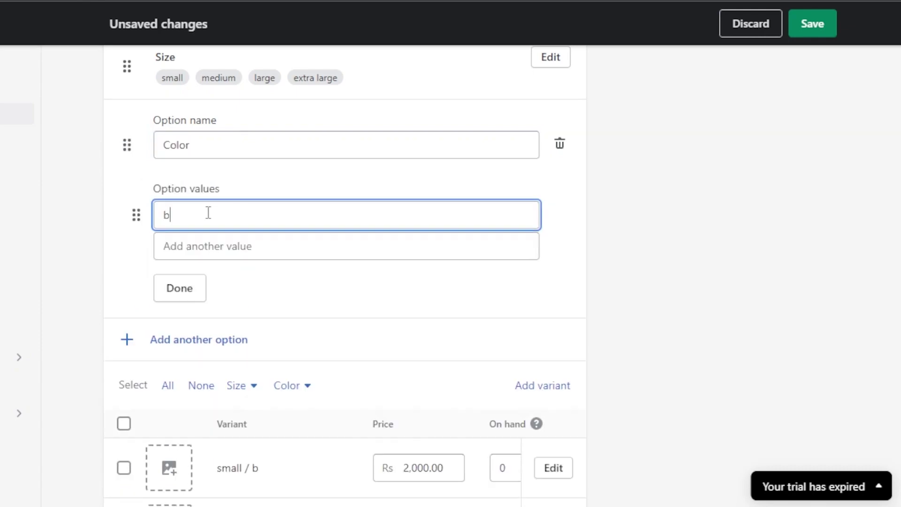
pyautogui.write('lack')
pyautogui.click(207, 247)
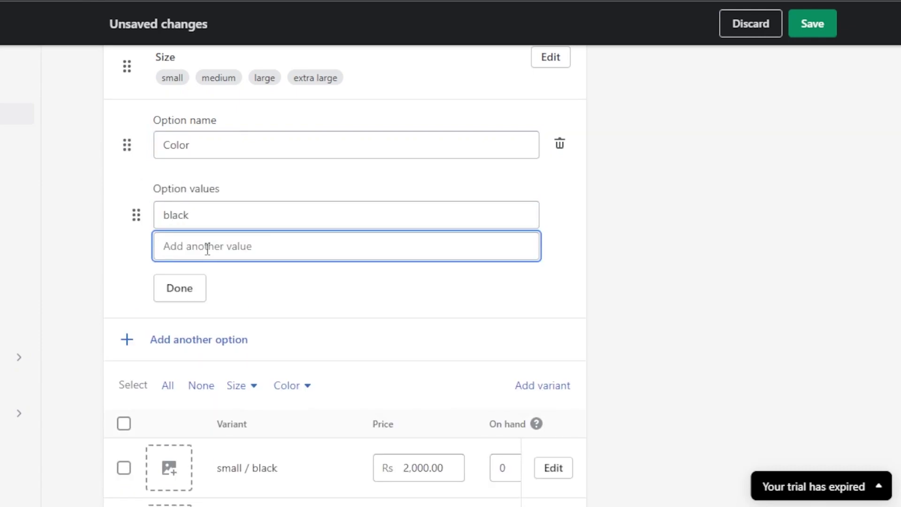
pyautogui.write('grey')
pyautogui.press('Return')
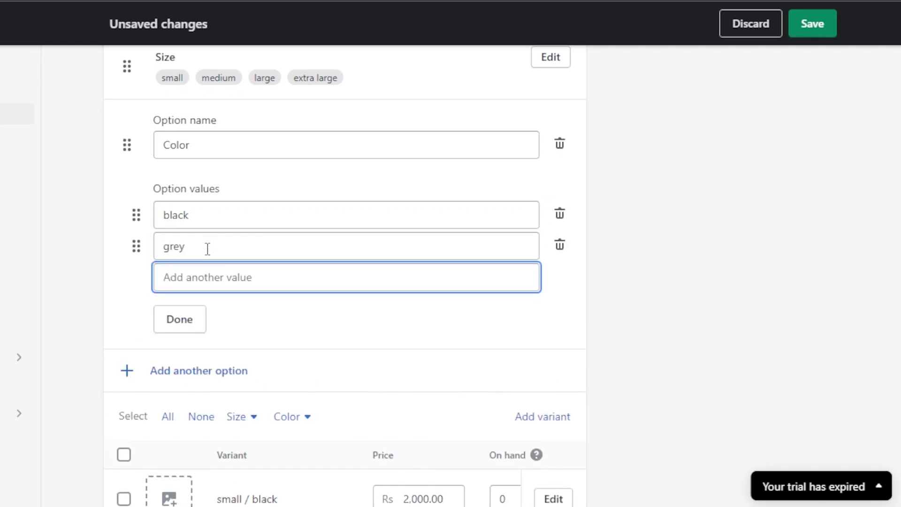
pyautogui.write('blue')
pyautogui.press('Return')
pyautogui.write('yellow')
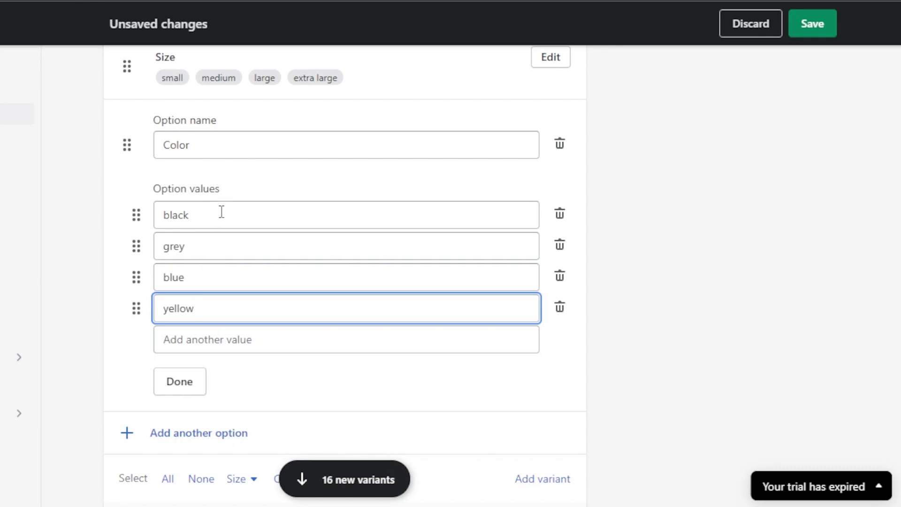
pyautogui.click(179, 389)
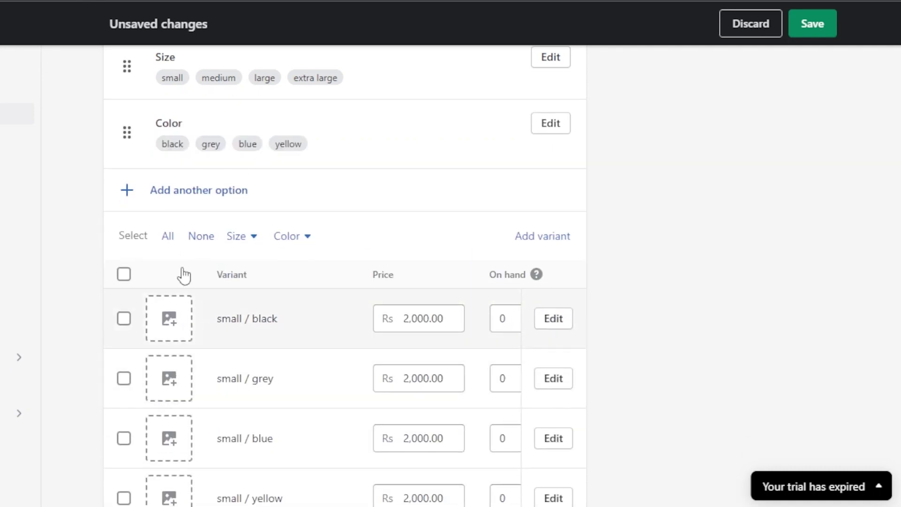
pyautogui.scroll(-9, 345, 276)
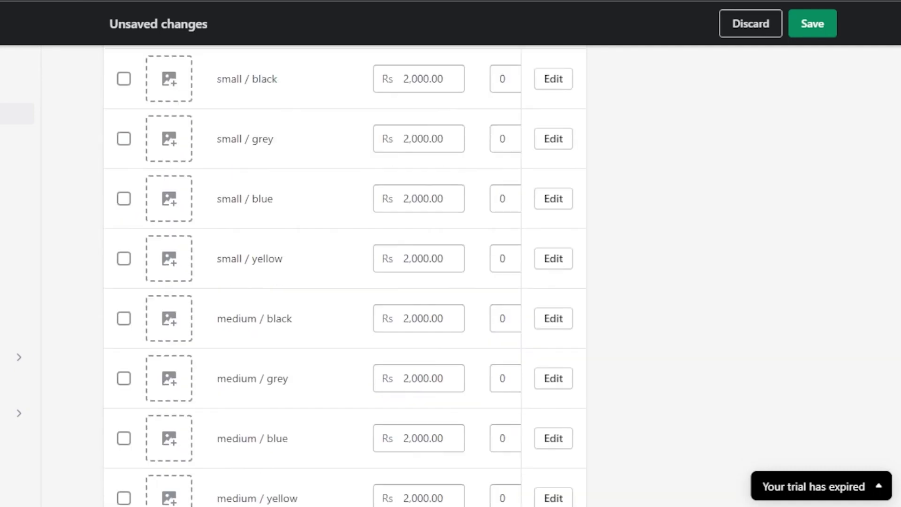
pyautogui.scroll(13, 345, 277)
pyautogui.scroll(-8, 345, 277)
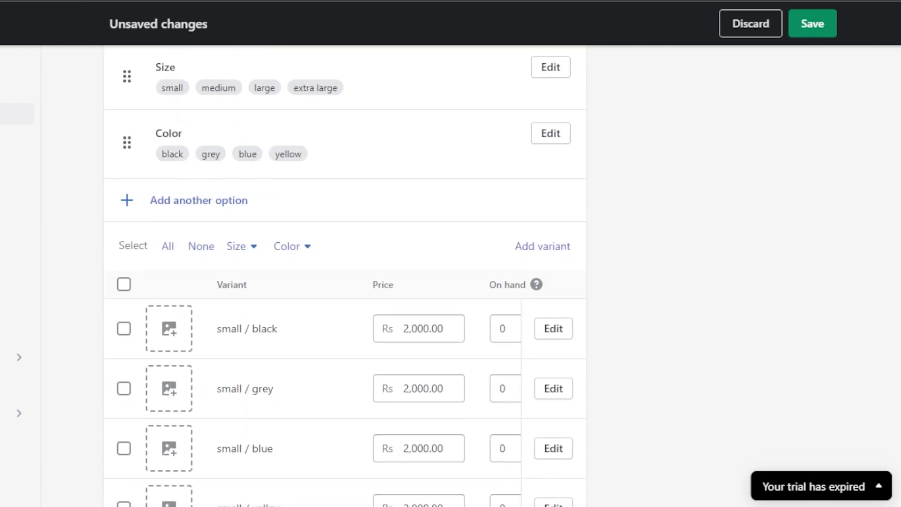
pyautogui.scroll(-2, 345, 277)
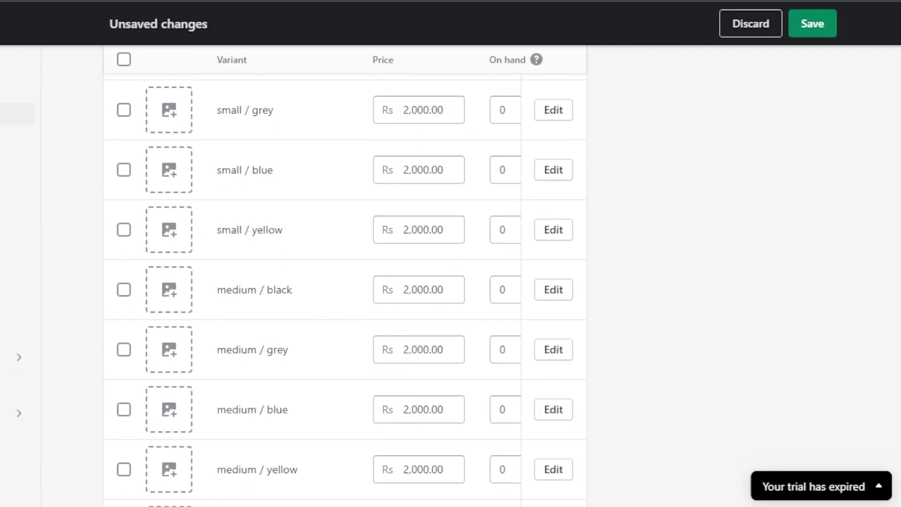
pyautogui.scroll(6, 345, 276)
pyautogui.scroll(2, 345, 277)
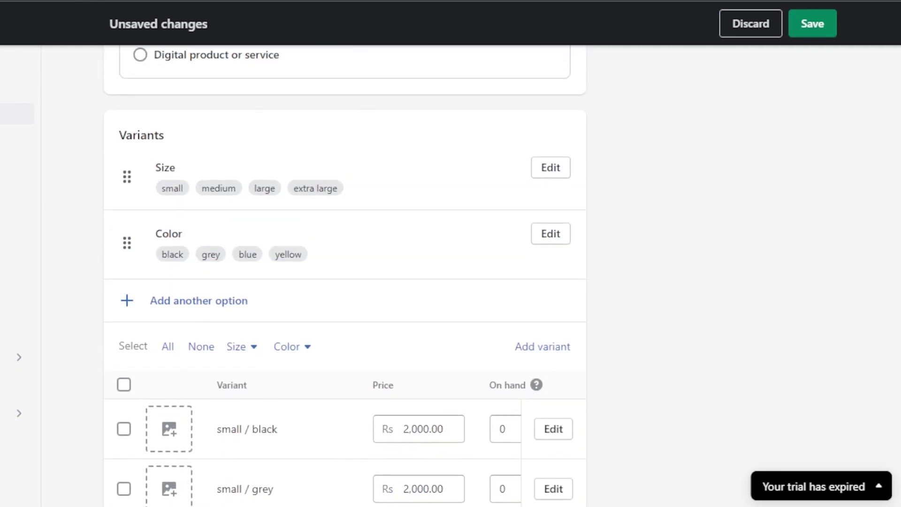
pyautogui.scroll(-4, 345, 277)
pyautogui.scroll(-2, 344, 276)
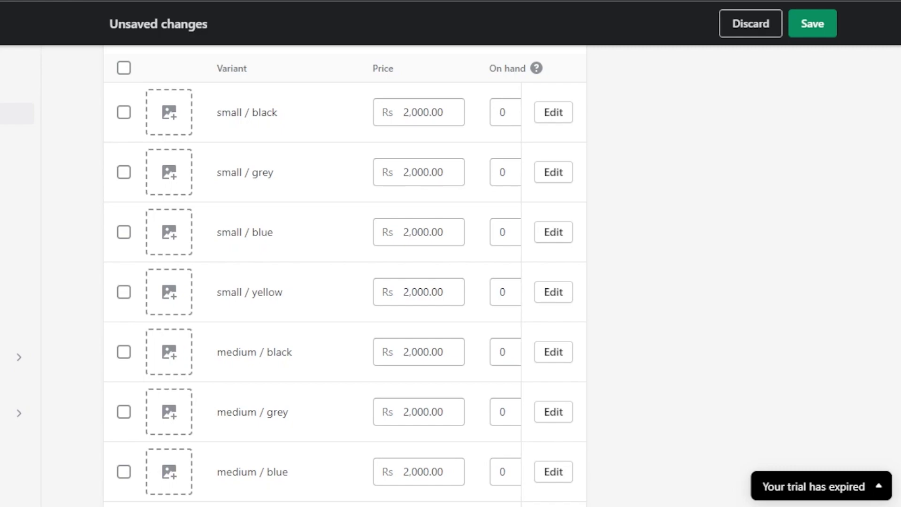
pyautogui.scroll(-4, 345, 277)
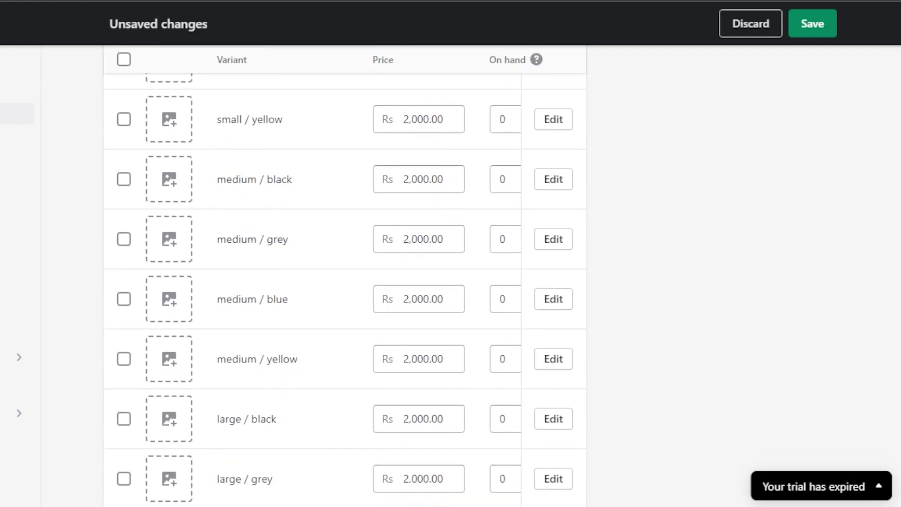
pyautogui.scroll(-2, 343, 193)
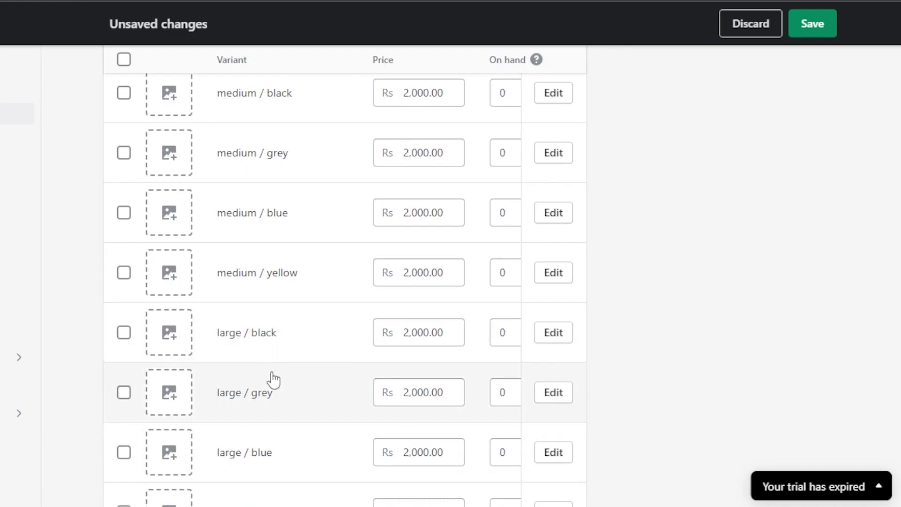
pyautogui.scroll(-6, 344, 281)
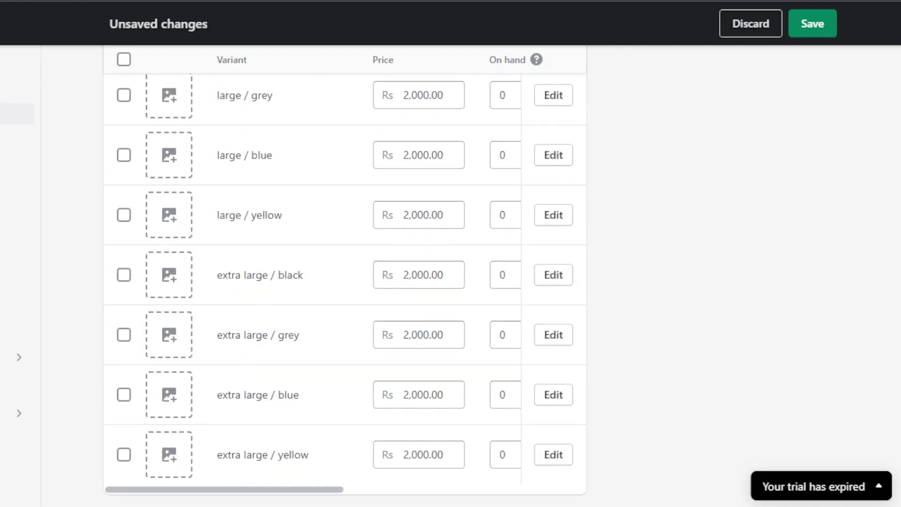
pyautogui.scroll(10, 345, 282)
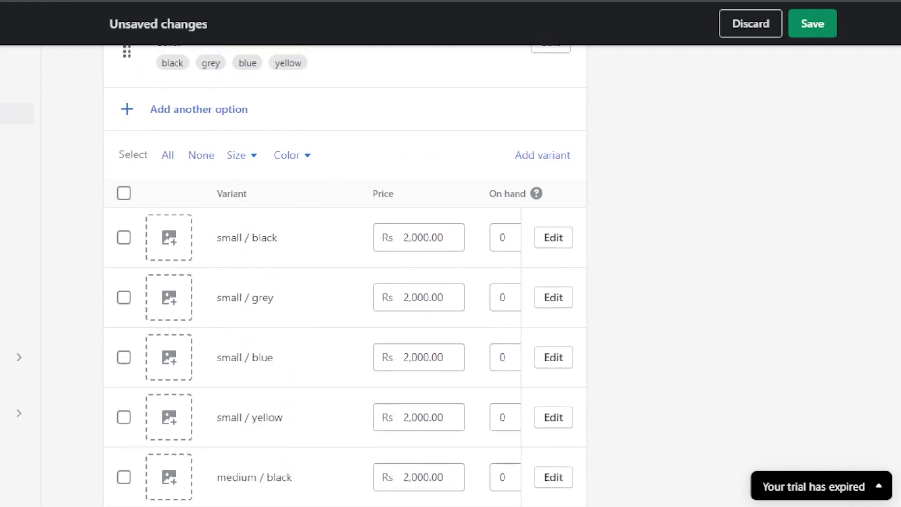
pyautogui.scroll(-1, 345, 281)
pyautogui.scroll(-17, 345, 281)
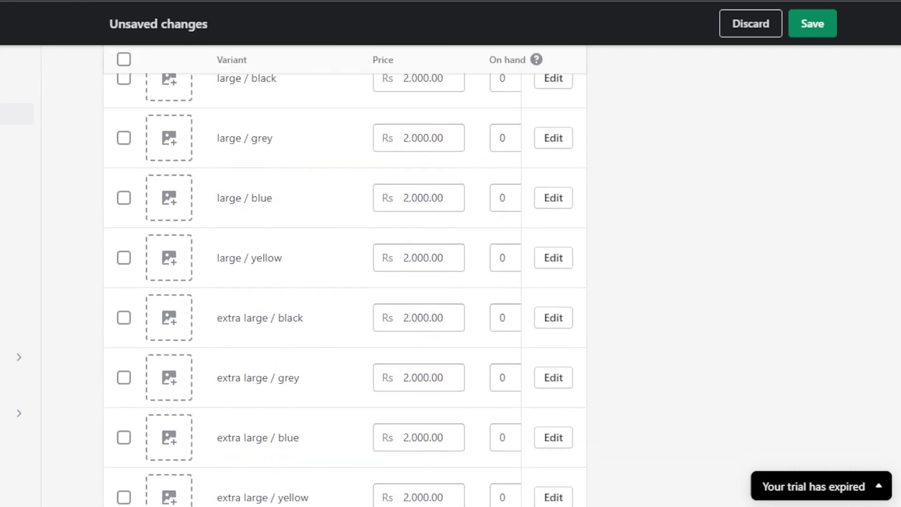
pyautogui.scroll(1, 344, 281)
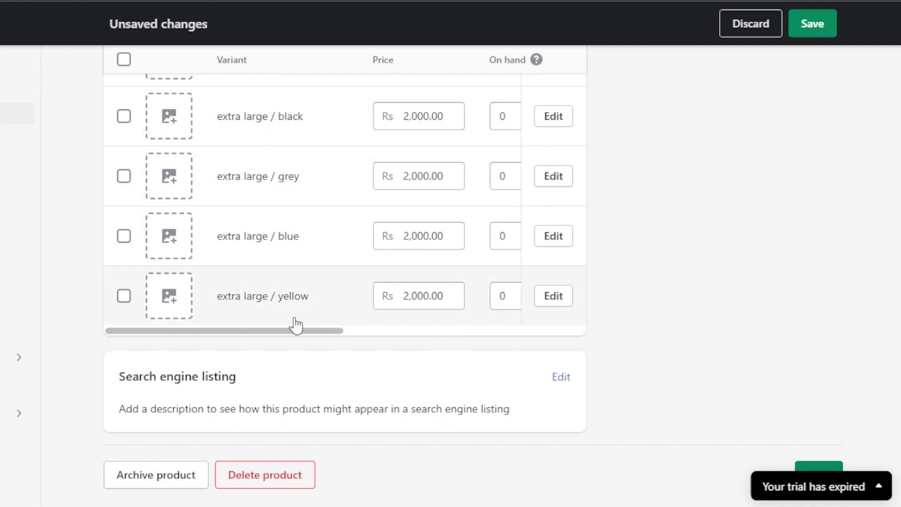
pyautogui.scroll(20, 345, 282)
pyautogui.scroll(-9, 345, 282)
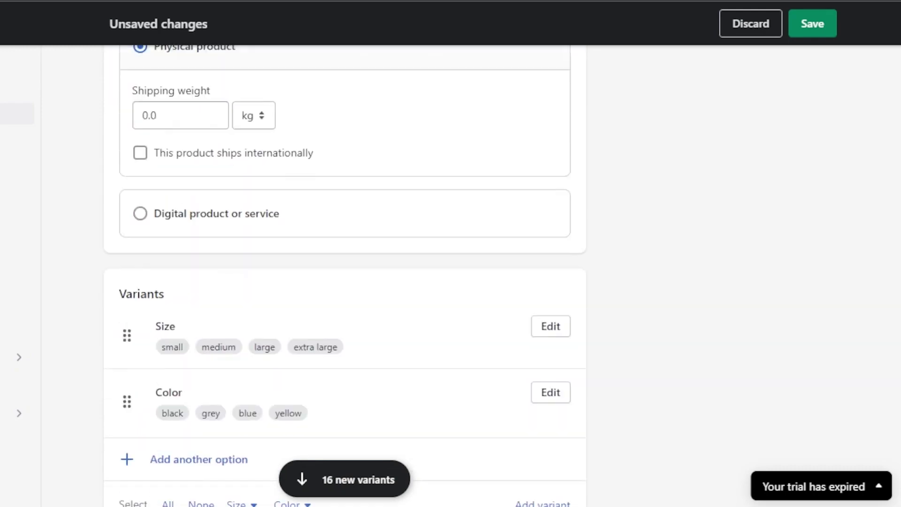
pyautogui.scroll(-4, 342, 139)
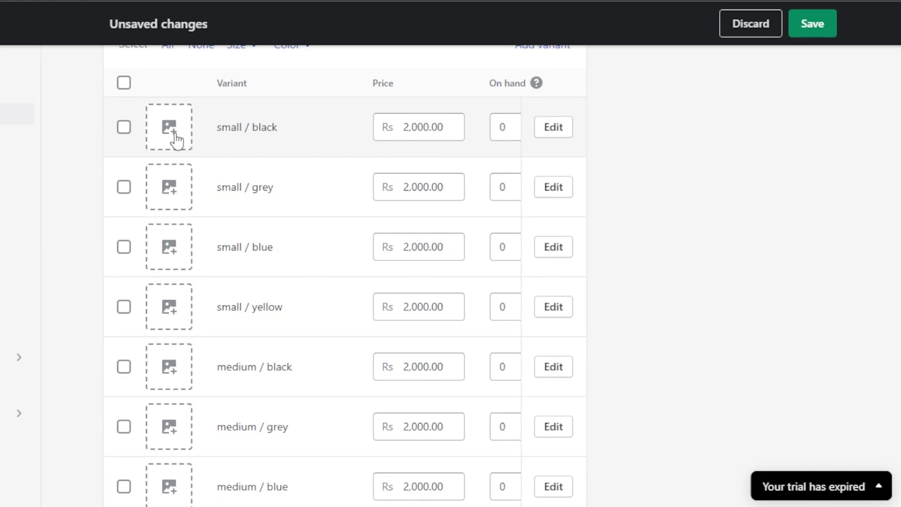
# Assign the black sweatshirt image to the small / black and medium / black variants.
pyautogui.click(176, 139)
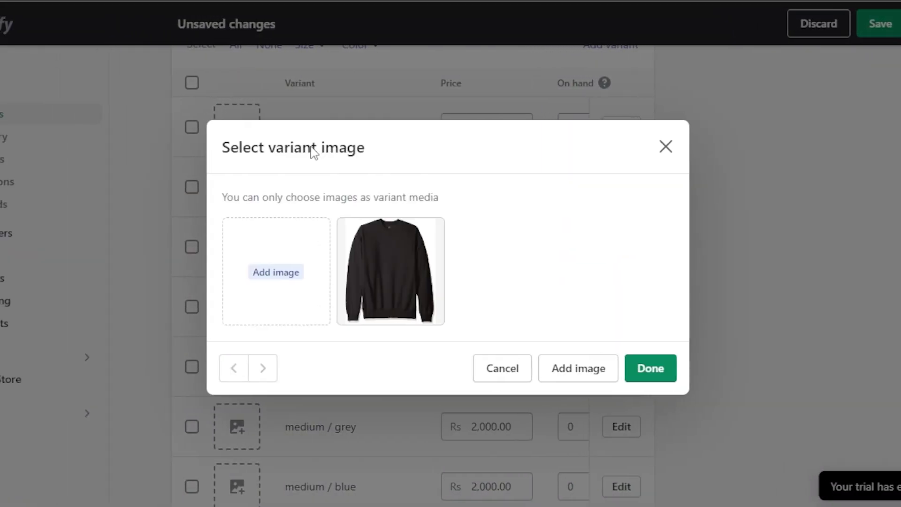
pyautogui.click(386, 282)
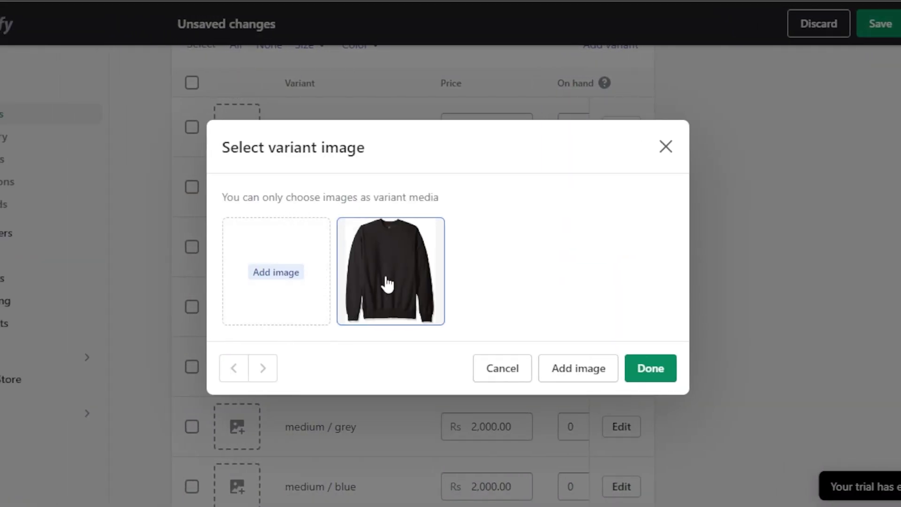
pyautogui.click(650, 371)
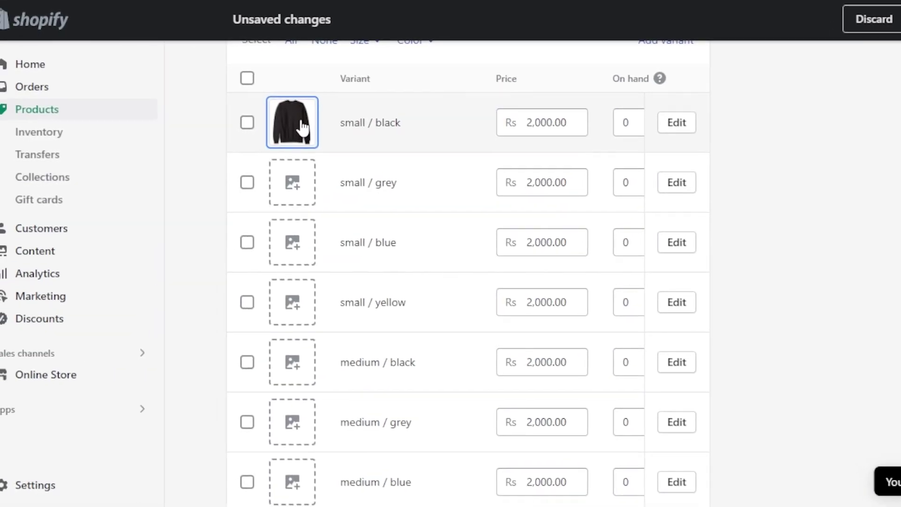
pyautogui.click(296, 364)
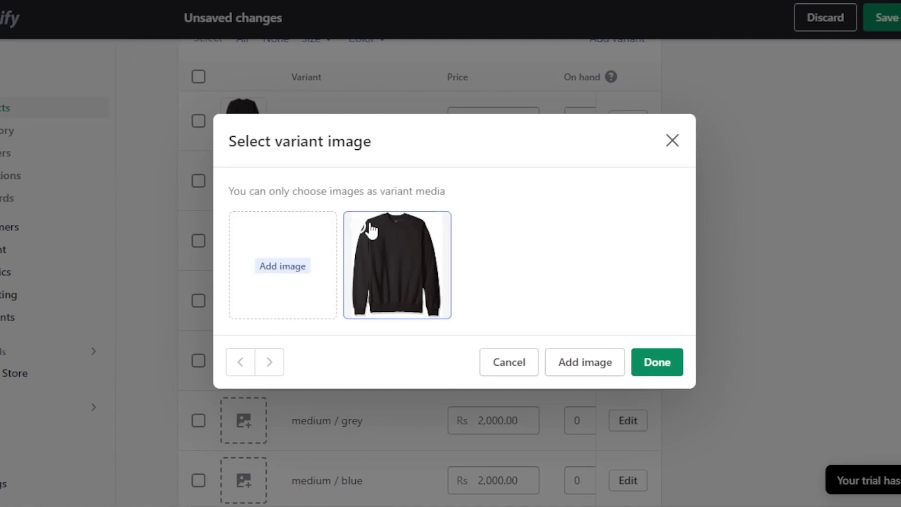
pyautogui.click(364, 225)
pyautogui.click(665, 371)
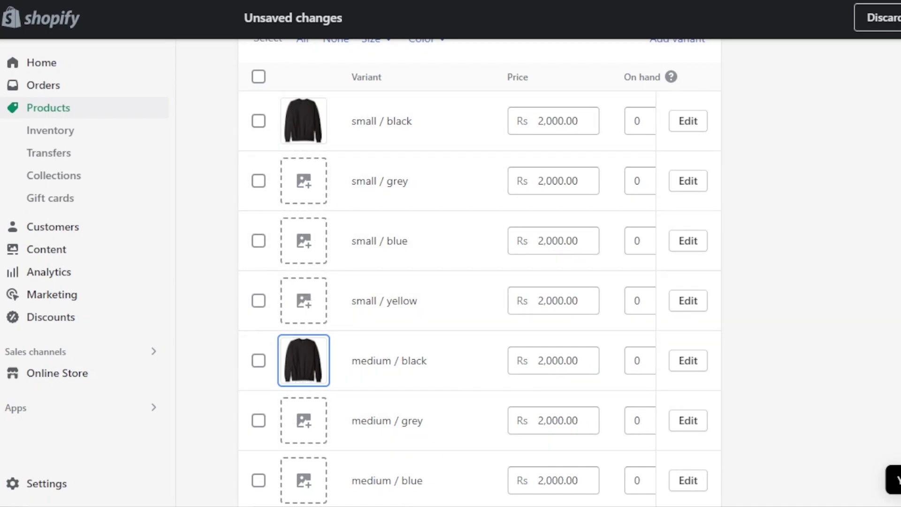
pyautogui.scroll(4, 479, 272)
pyautogui.scroll(-3, 479, 272)
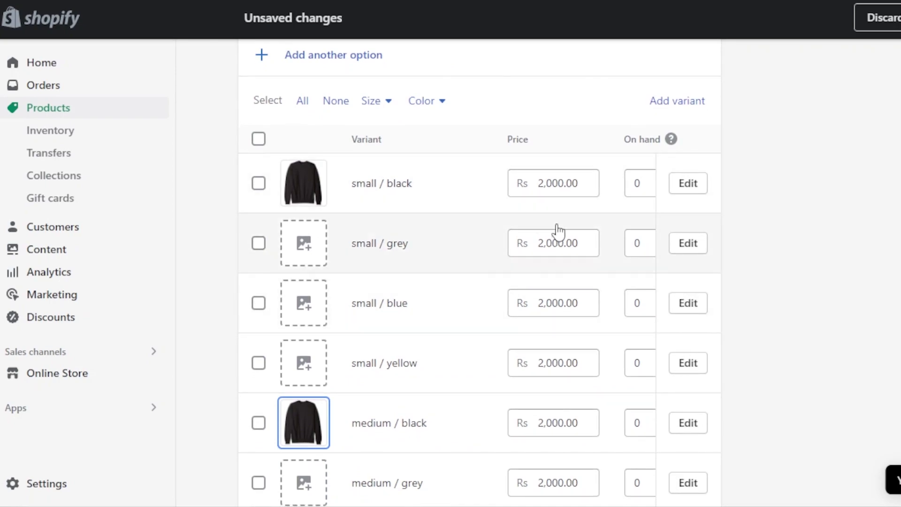
pyautogui.scroll(15, 558, 229)
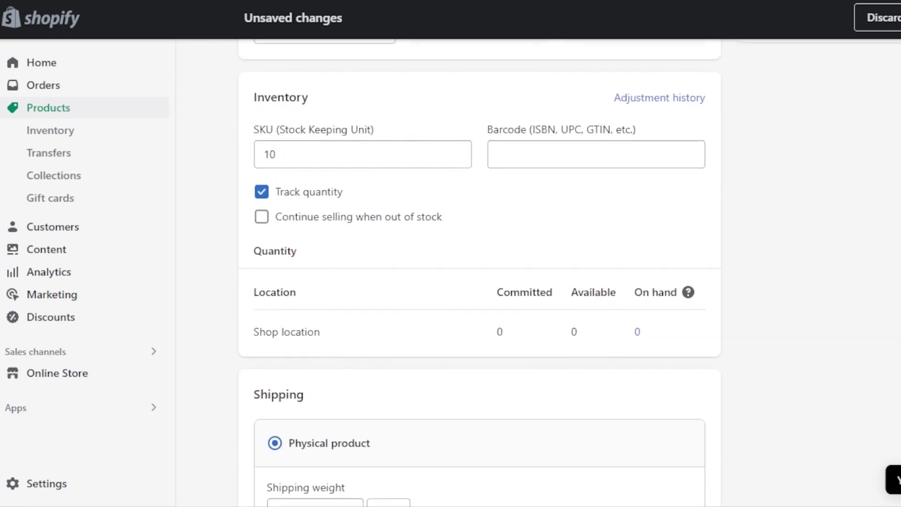
pyautogui.scroll(-16, 558, 230)
pyautogui.scroll(-2, 552, 214)
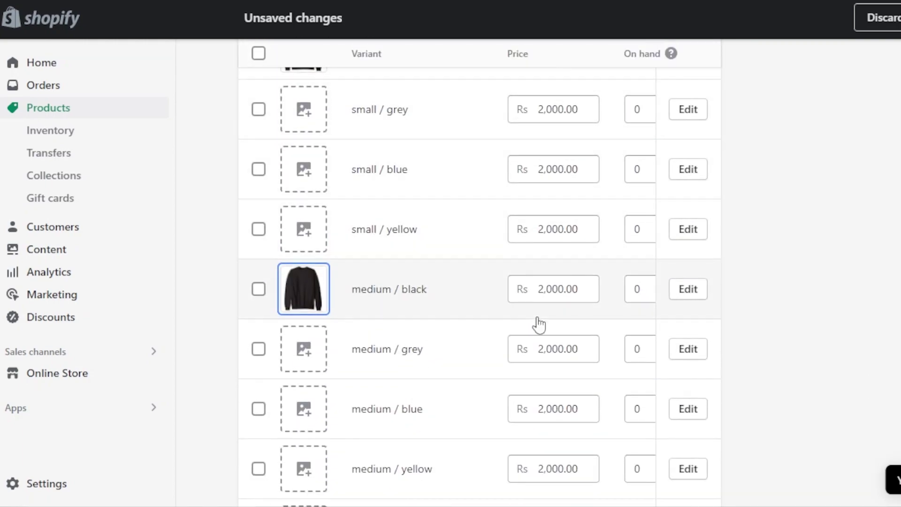
pyautogui.scroll(5, 535, 239)
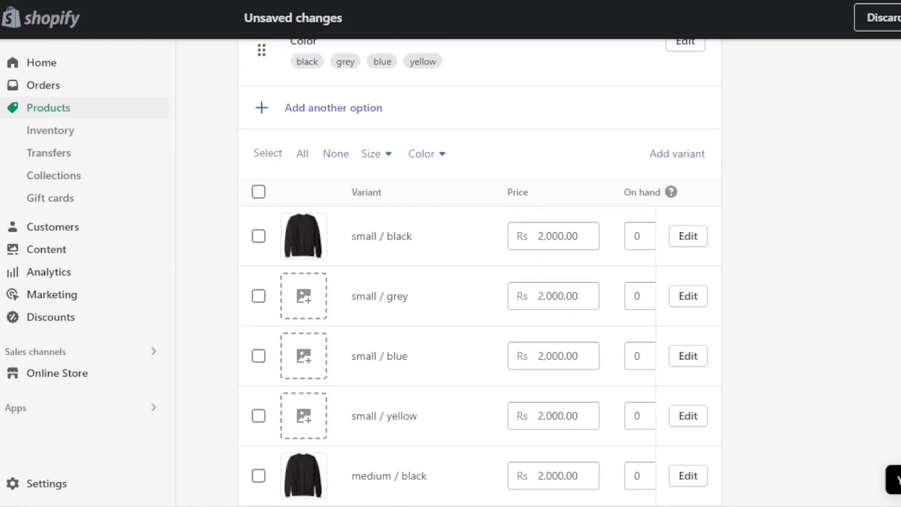
pyautogui.scroll(-8, 535, 239)
pyautogui.scroll(-4, 479, 272)
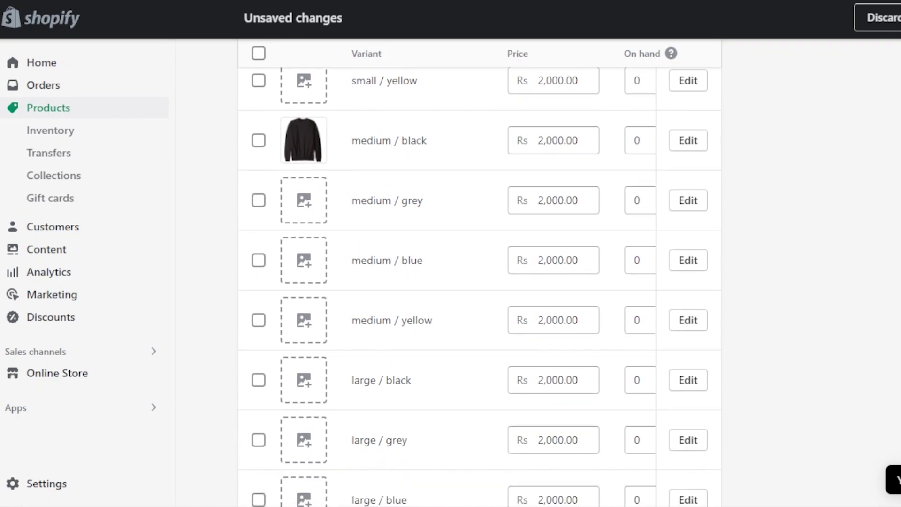
pyautogui.scroll(2, 479, 273)
pyautogui.scroll(2, 731, 259)
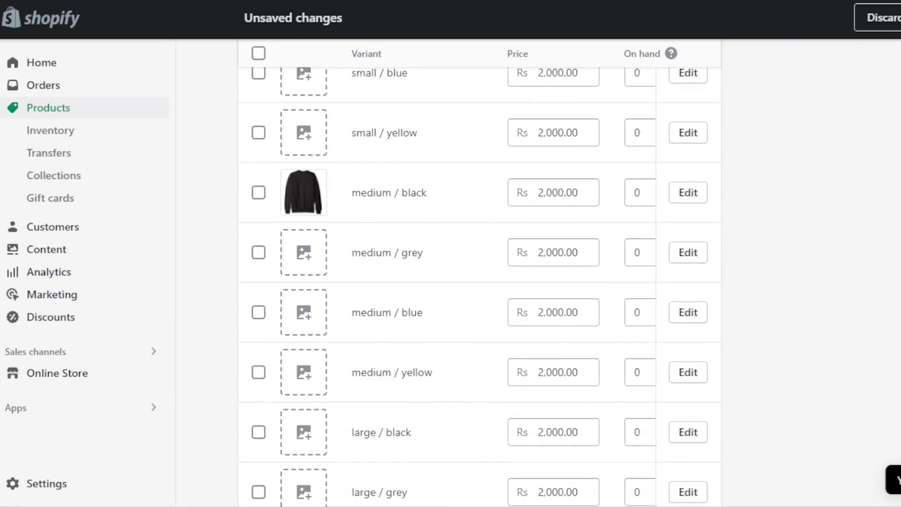
pyautogui.scroll(-3, 731, 259)
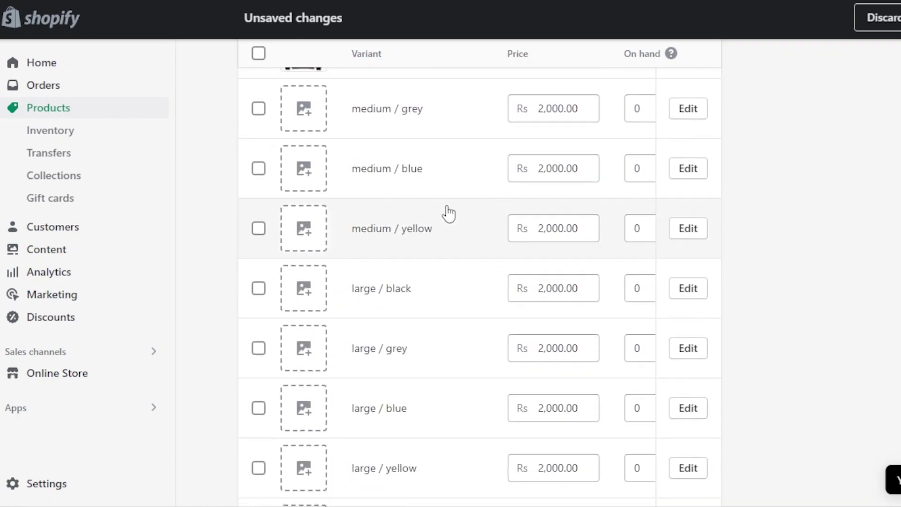
# Change the medium / yellow variant's price to Rs 2,500.00, leaving the others at Rs 2,000.00.
pyautogui.click(565, 229)
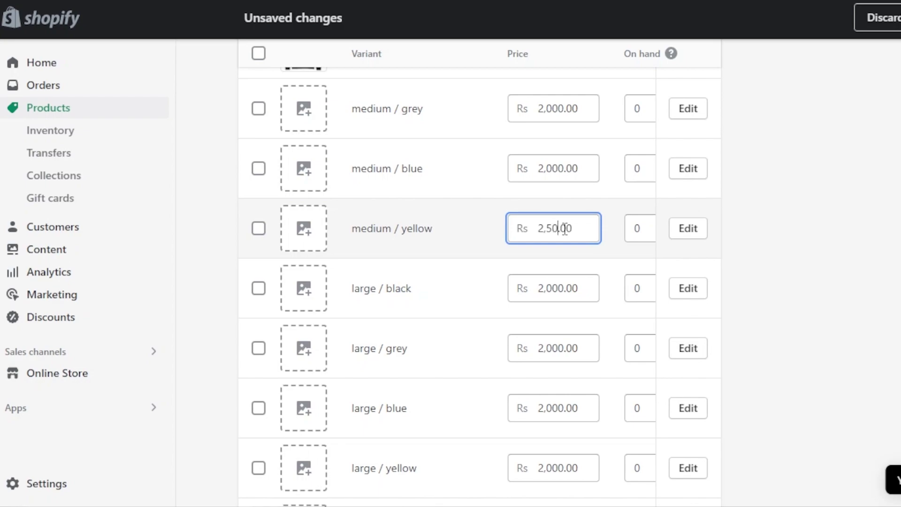
pyautogui.scroll(-3, 534, 291)
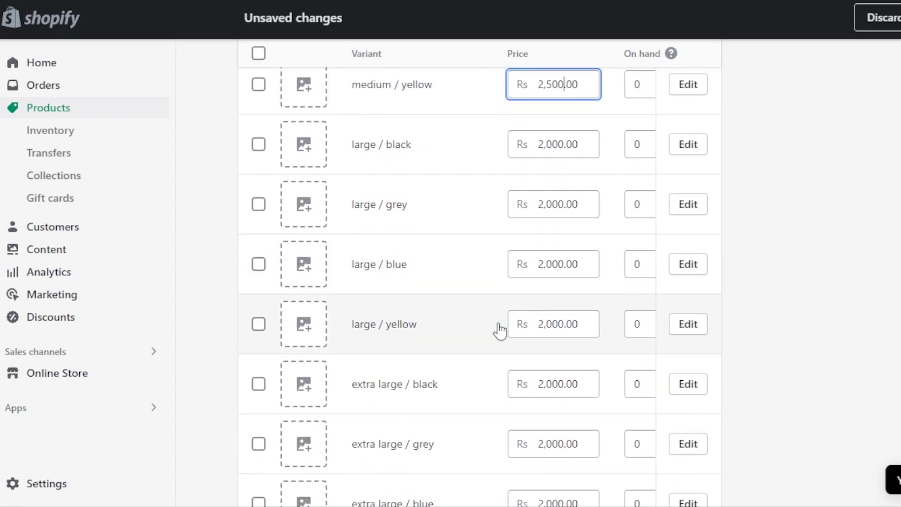
pyautogui.click(559, 323)
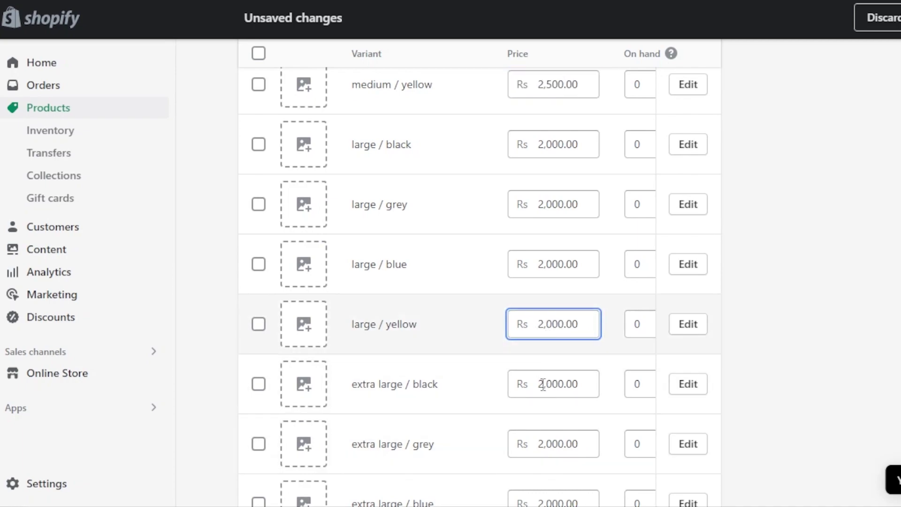
pyautogui.scroll(15, 539, 376)
pyautogui.scroll(-4, 555, 193)
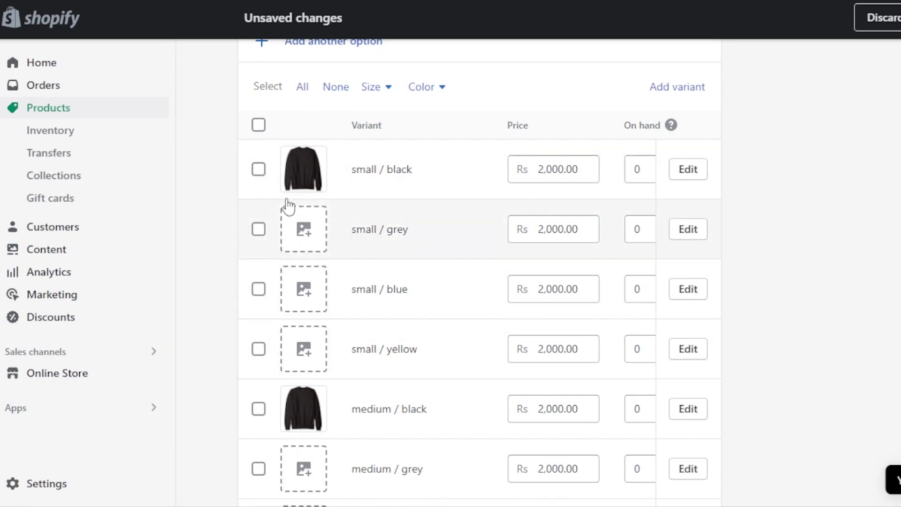
pyautogui.click(681, 171)
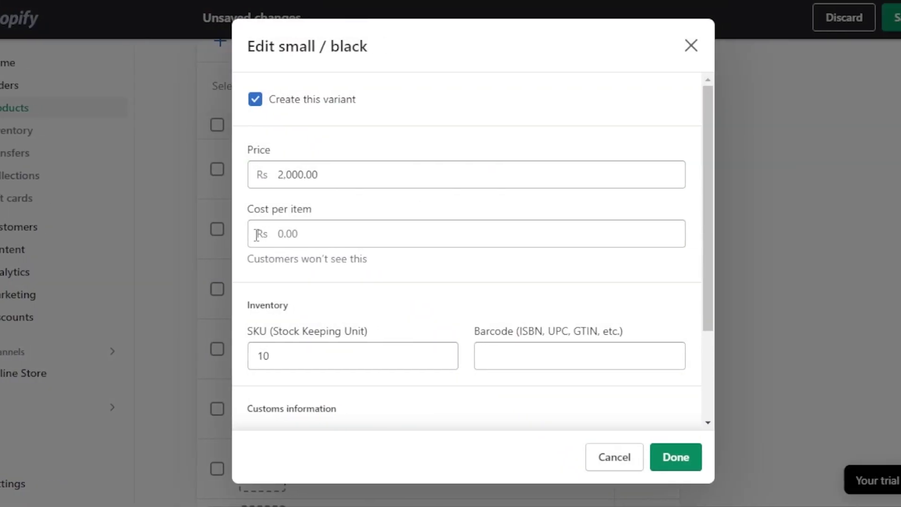
pyautogui.scroll(-3, 694, 241)
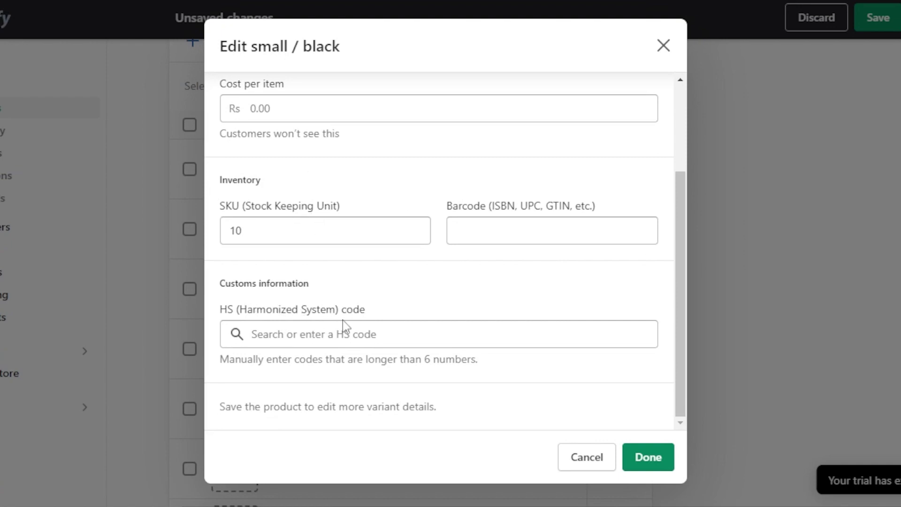
pyautogui.click(653, 458)
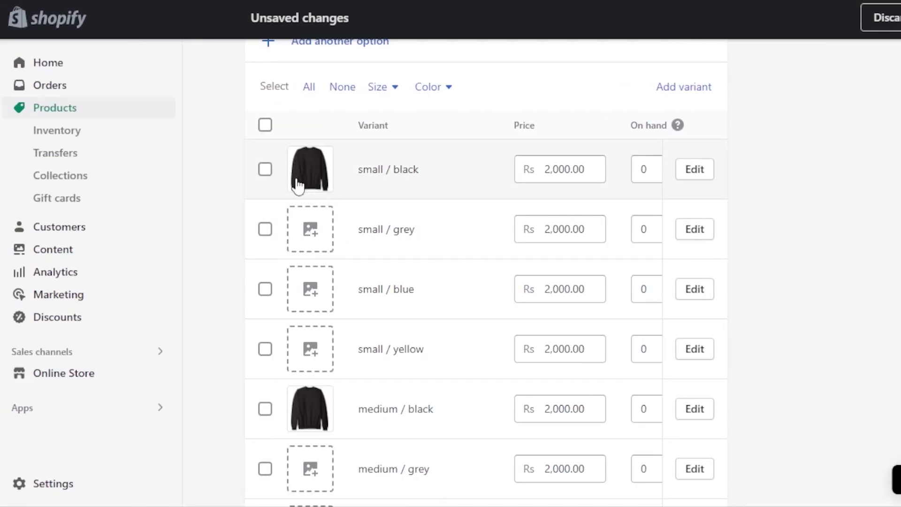
# Add another option in the Variants card below Size and Color.
pyautogui.scroll(-10, 486, 273)
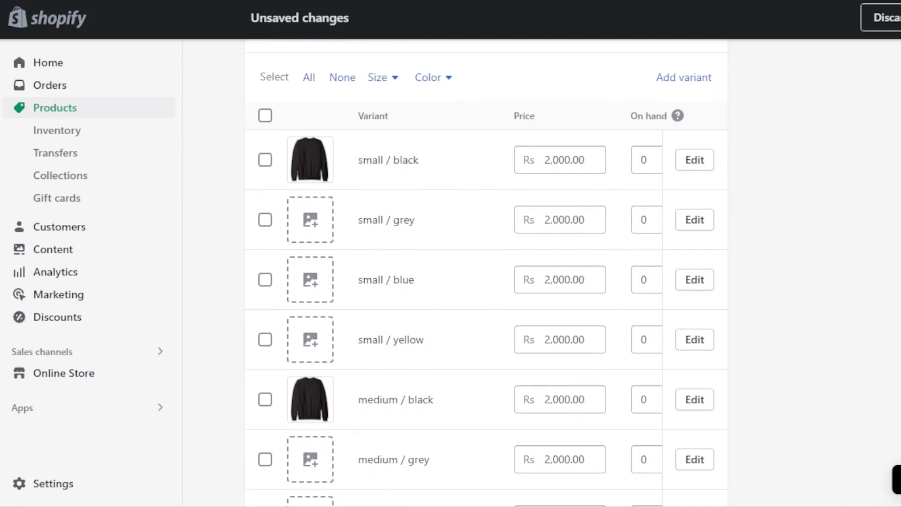
pyautogui.scroll(20, 486, 273)
pyautogui.scroll(-6, 486, 272)
pyautogui.scroll(-4, 486, 272)
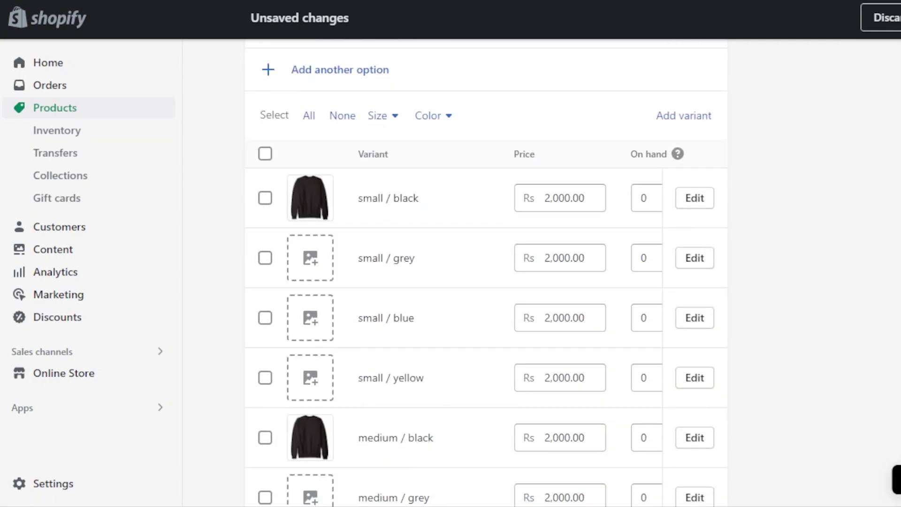
pyautogui.scroll(2, 486, 272)
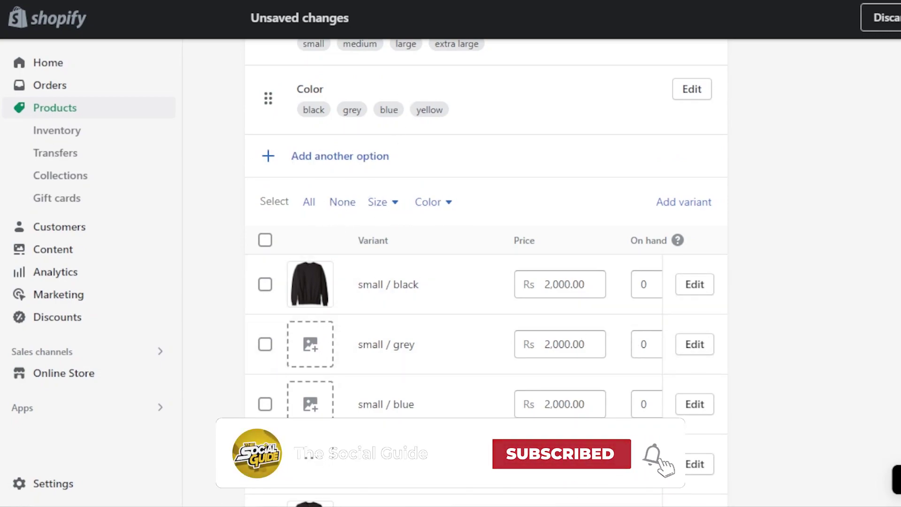
pyautogui.scroll(4, 649, 351)
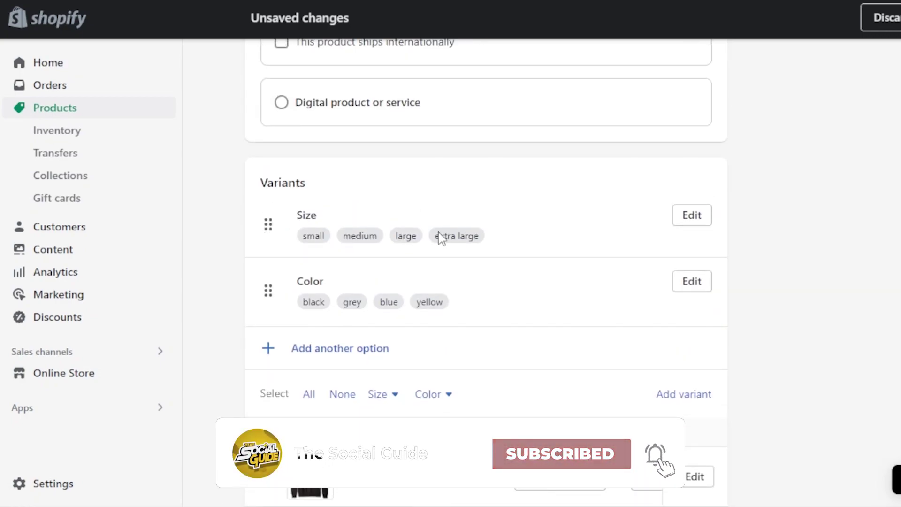
pyautogui.click(308, 350)
# Leave the third option's name blank, triggering the 'Option name is required' error.
pyautogui.click(362, 372)
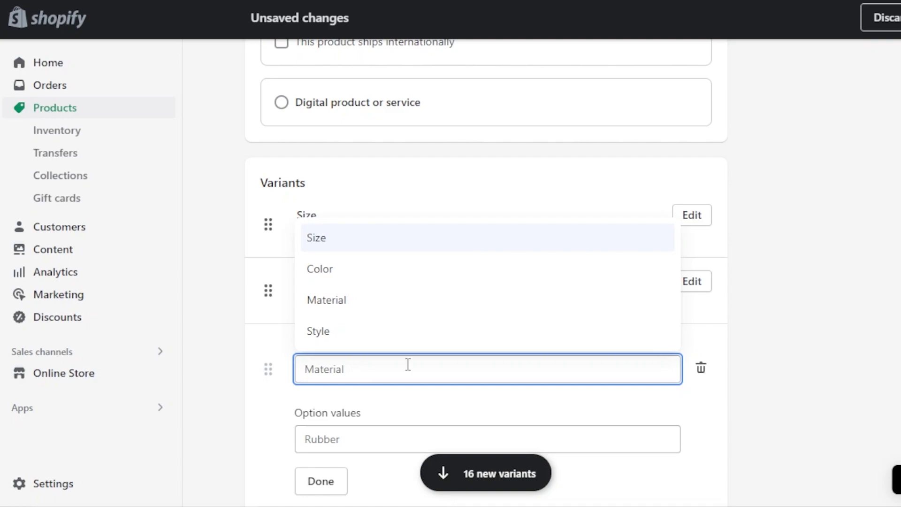
pyautogui.click(762, 348)
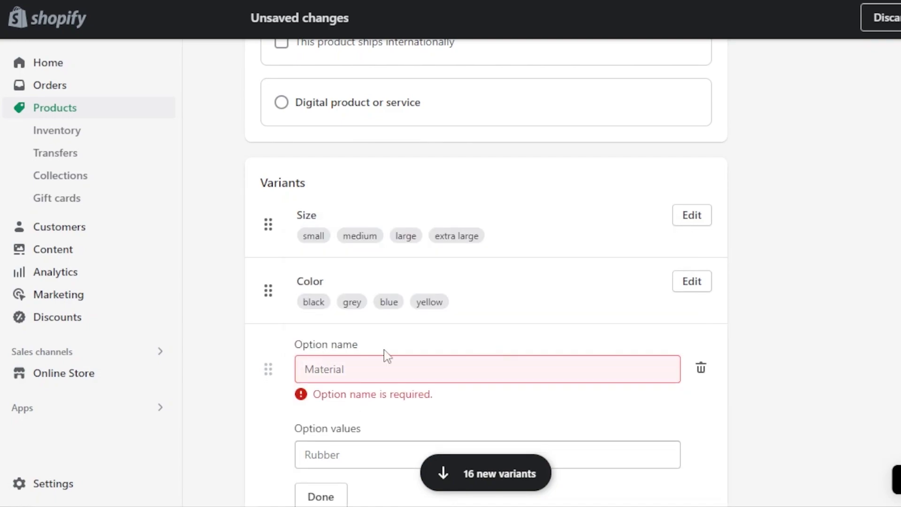
pyautogui.scroll(-15, 487, 272)
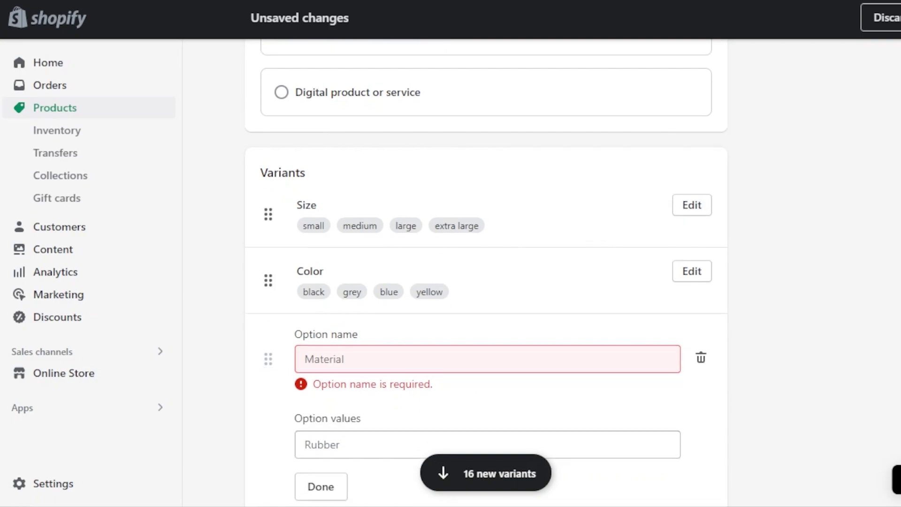
pyautogui.scroll(8, 486, 272)
pyautogui.scroll(-5, 486, 272)
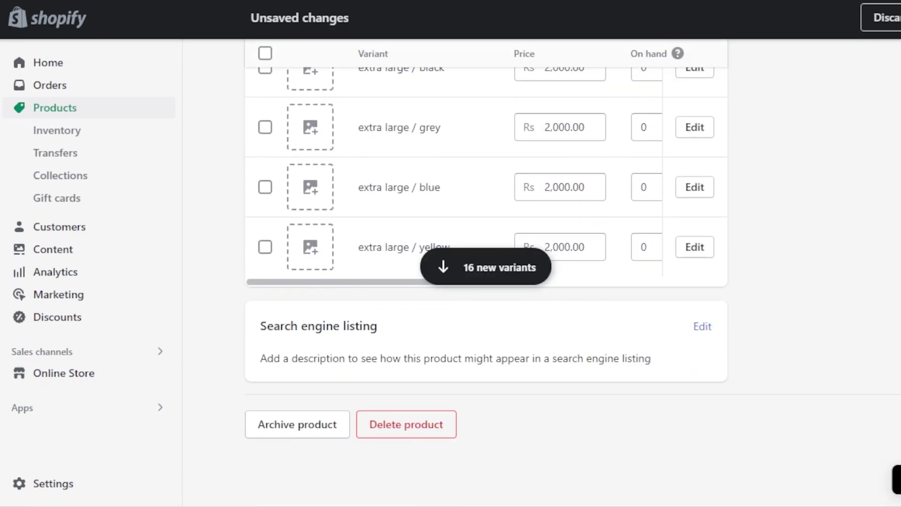
pyautogui.scroll(15, 486, 272)
pyautogui.scroll(-5, 486, 272)
pyautogui.scroll(5, 486, 272)
pyautogui.scroll(-4, 486, 272)
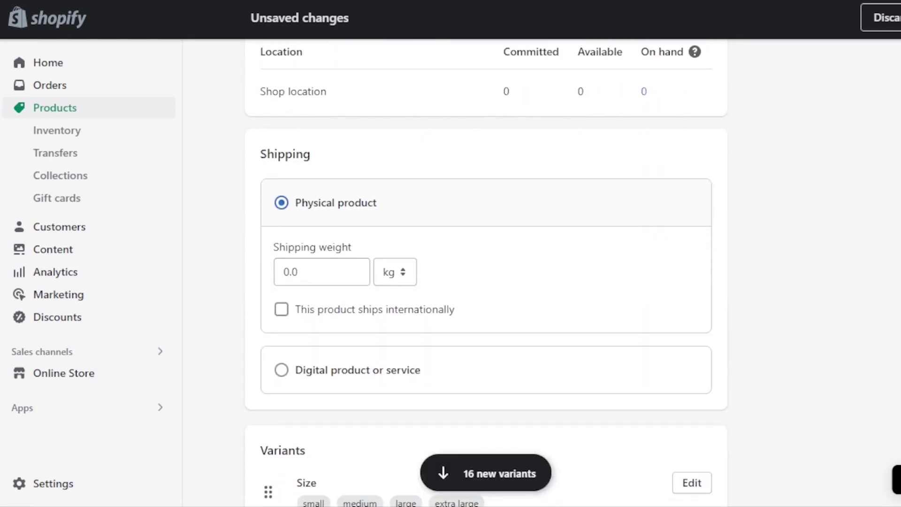
pyautogui.scroll(1, 486, 272)
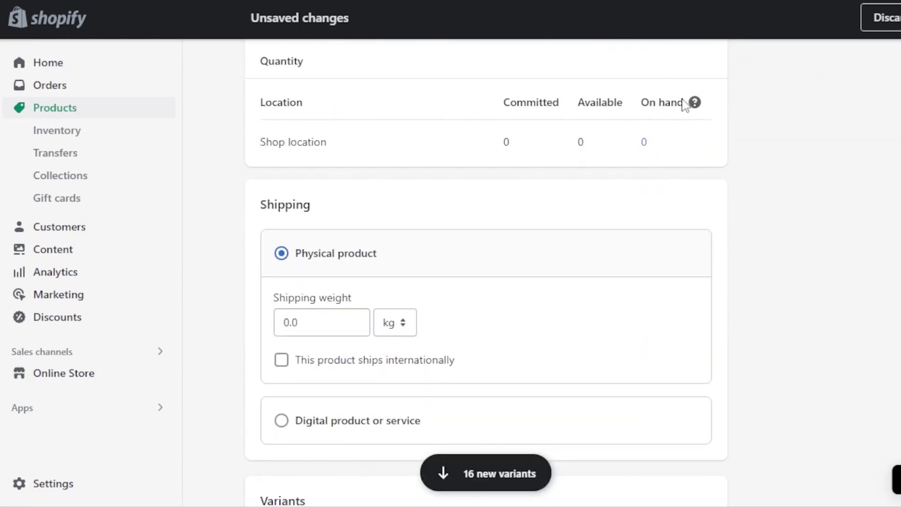
pyautogui.scroll(-12, 486, 272)
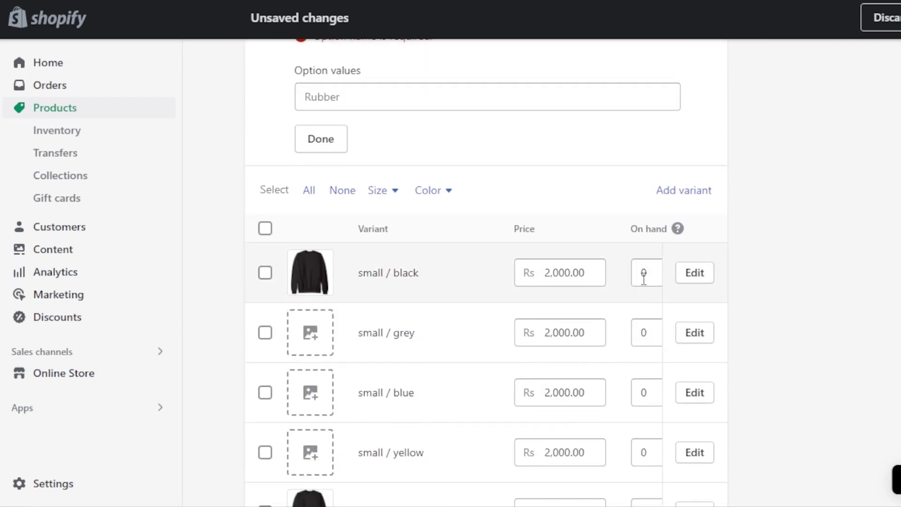
pyautogui.click(647, 274)
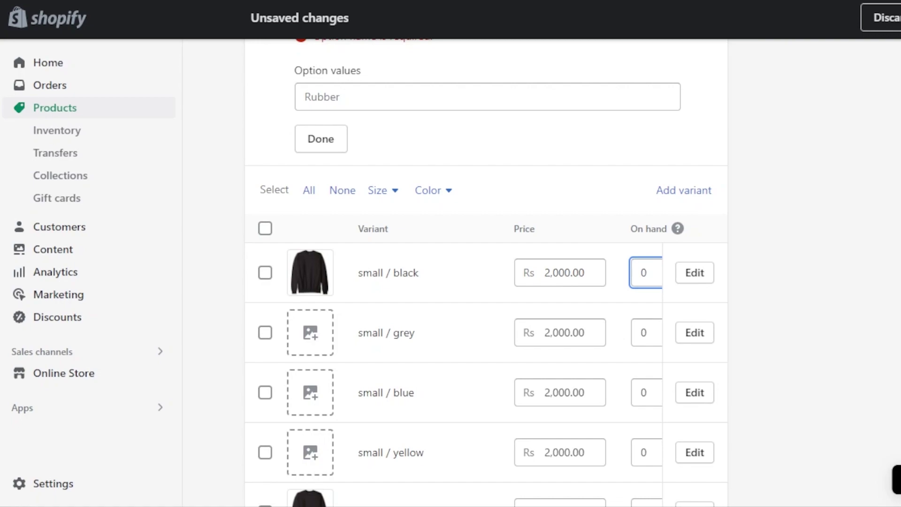
pyautogui.scroll(-15, 487, 272)
pyautogui.scroll(20, 486, 272)
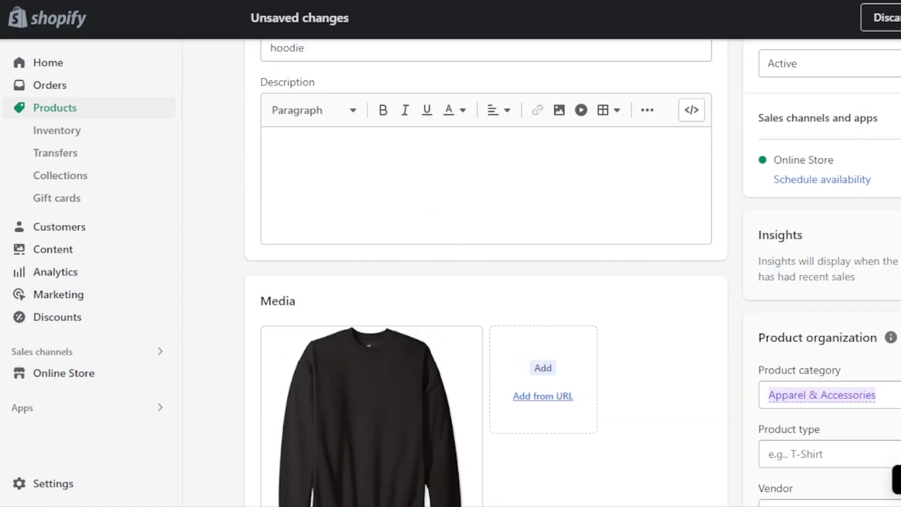
# Save the hoodie, dropping the blank third option, and review the saved page.
pyautogui.click(839, 29)
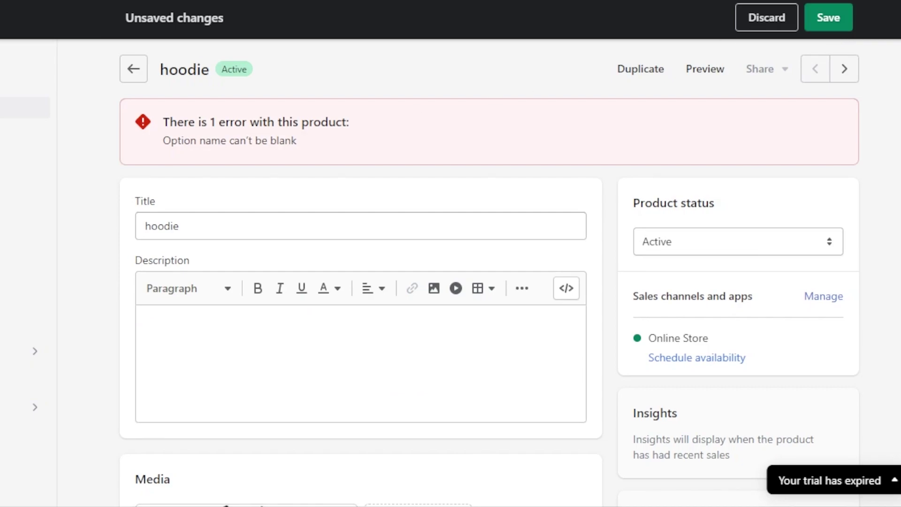
pyautogui.scroll(-15, 361, 281)
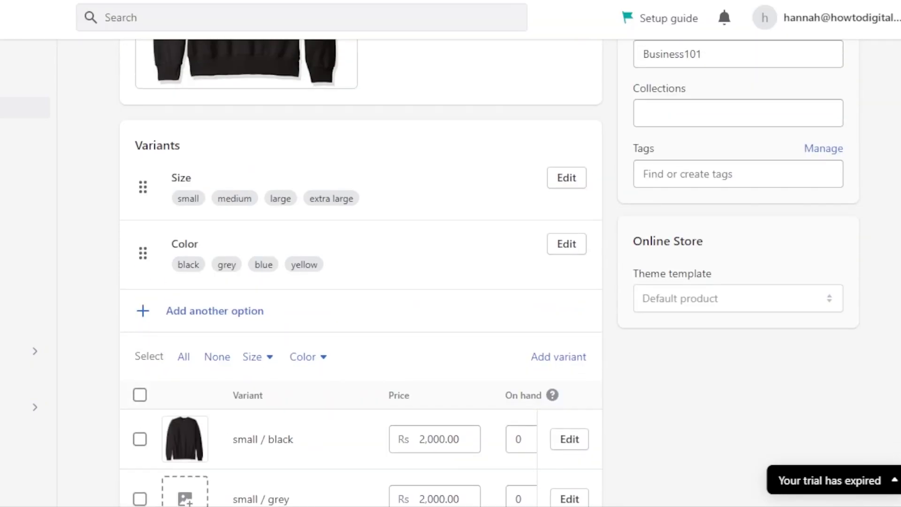
pyautogui.scroll(-8, 741, 87)
pyautogui.scroll(20, 741, 87)
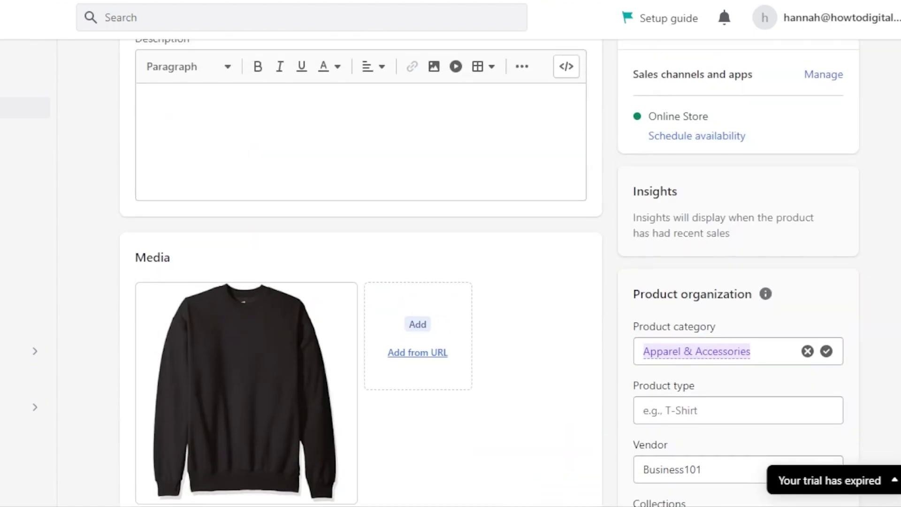
pyautogui.scroll(1, 712, 76)
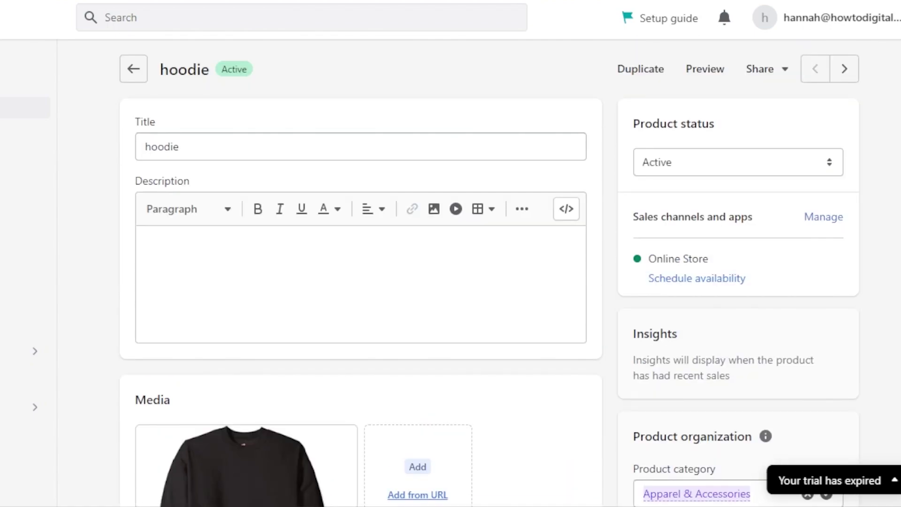
# Preview the hoodie on the storefront and try the large and medium sizes.
pyautogui.click(711, 72)
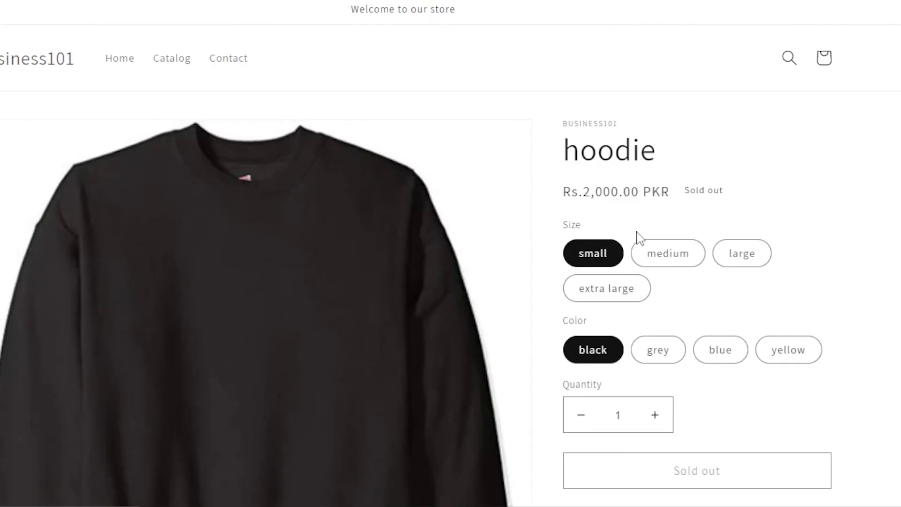
pyautogui.scroll(-5, 482, 234)
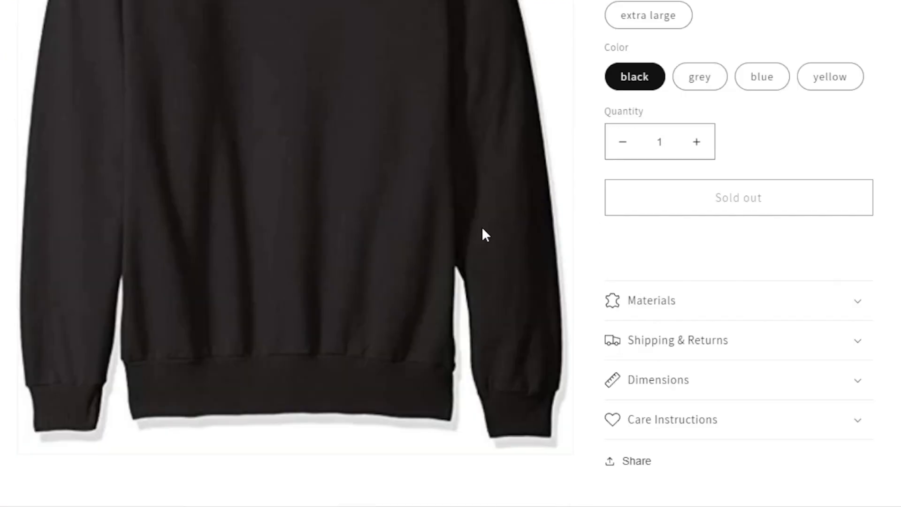
pyautogui.scroll(4, 623, 287)
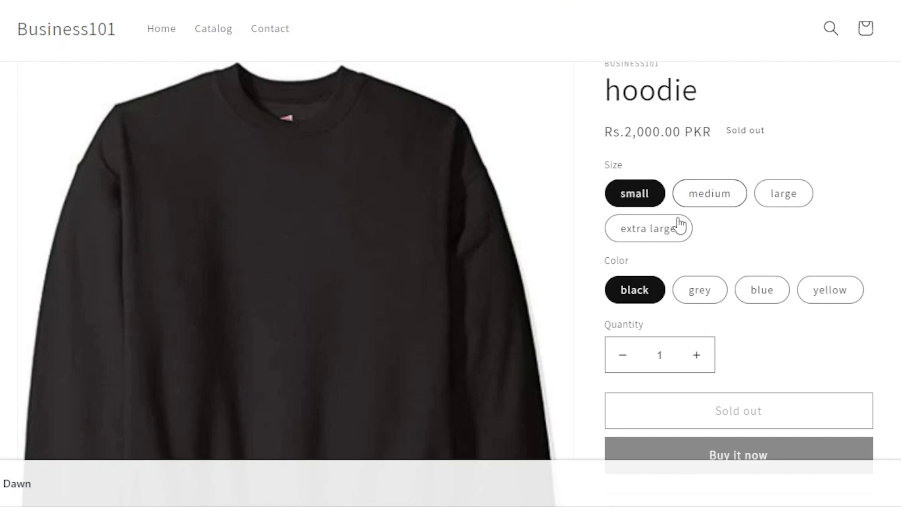
pyautogui.click(776, 205)
pyautogui.click(710, 201)
pyautogui.scroll(-1, 709, 201)
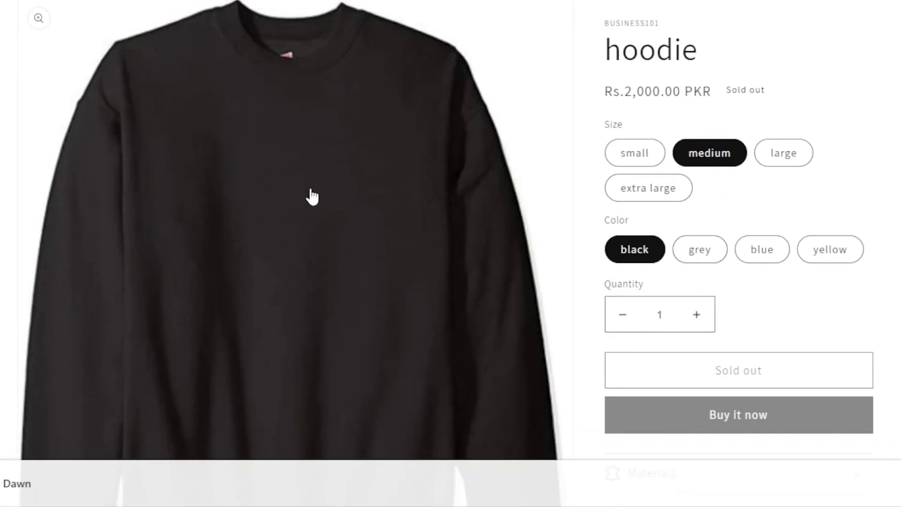
# Try the grey and black colours and the small size, then browse the page.
pyautogui.click(707, 255)
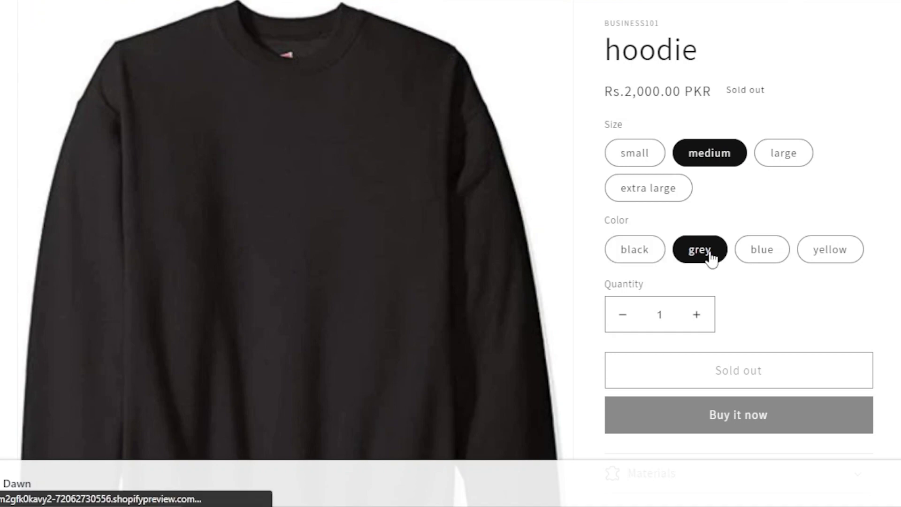
pyautogui.click(662, 257)
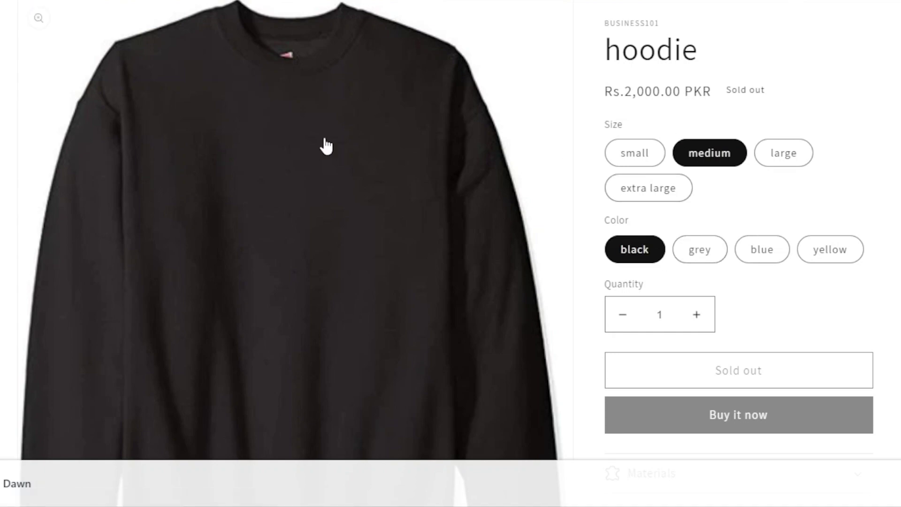
pyautogui.scroll(-4, 810, 178)
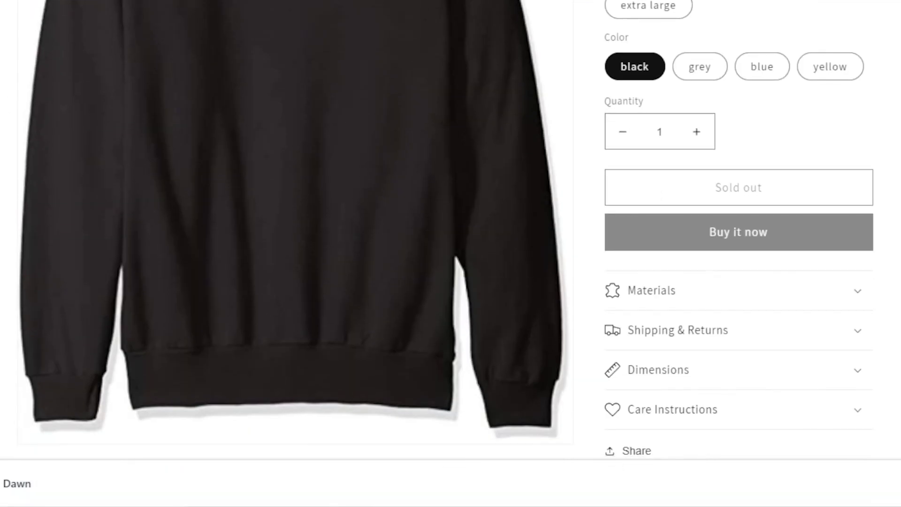
pyautogui.scroll(3, 811, 178)
pyautogui.scroll(-2, 811, 179)
pyautogui.scroll(2, 811, 178)
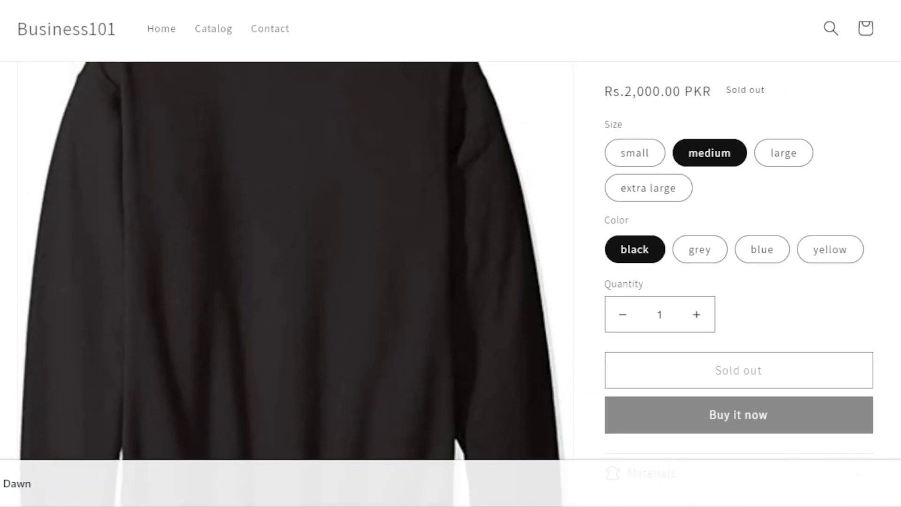
pyautogui.click(634, 155)
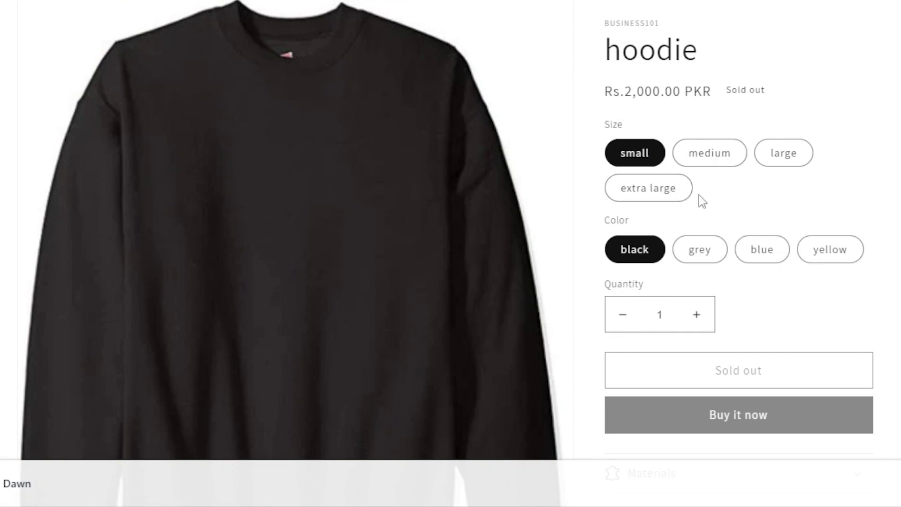
pyautogui.scroll(3, 450, 253)
pyautogui.scroll(-10, 450, 253)
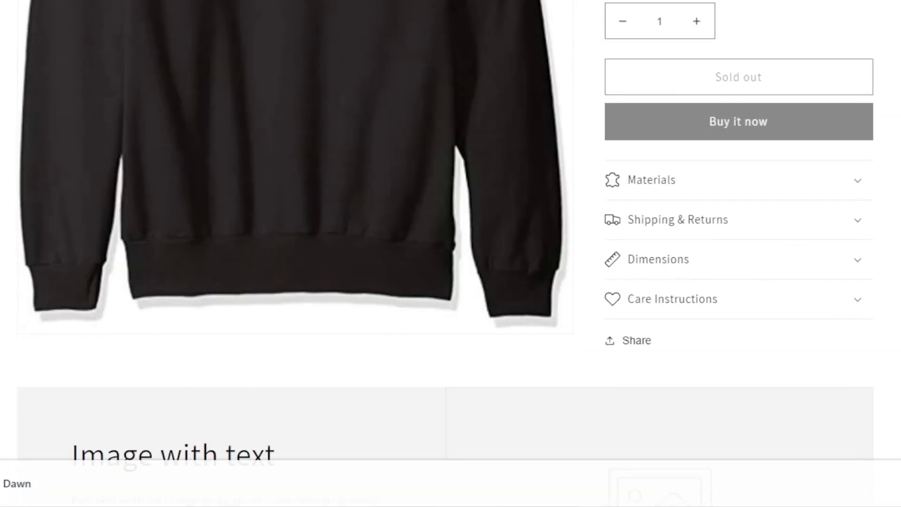
pyautogui.scroll(-5, 451, 254)
pyautogui.scroll(15, 450, 253)
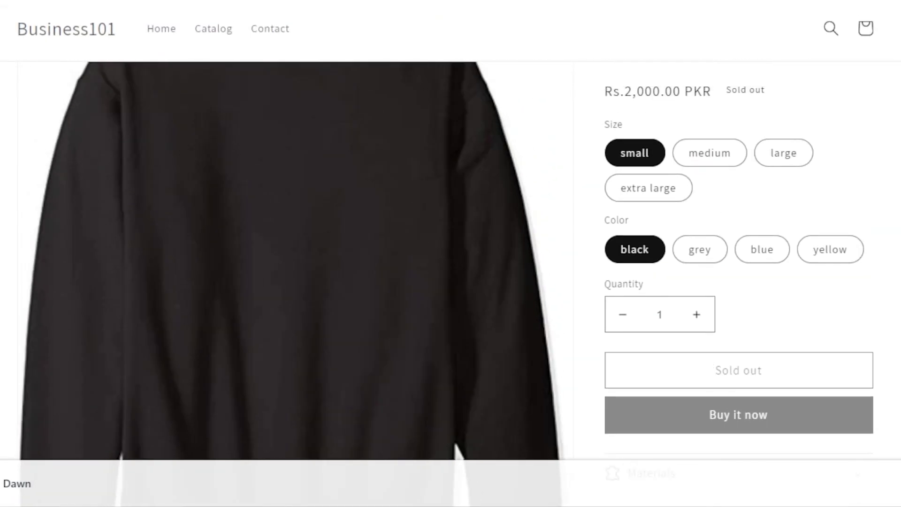
pyautogui.scroll(-2, 450, 254)
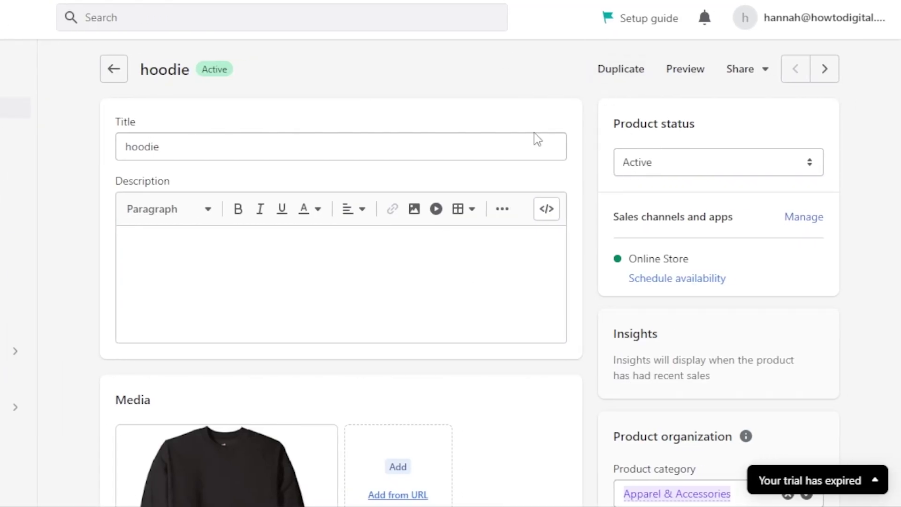
# Go back to Products and open the red shirt product to review its variants.
pyautogui.click(115, 76)
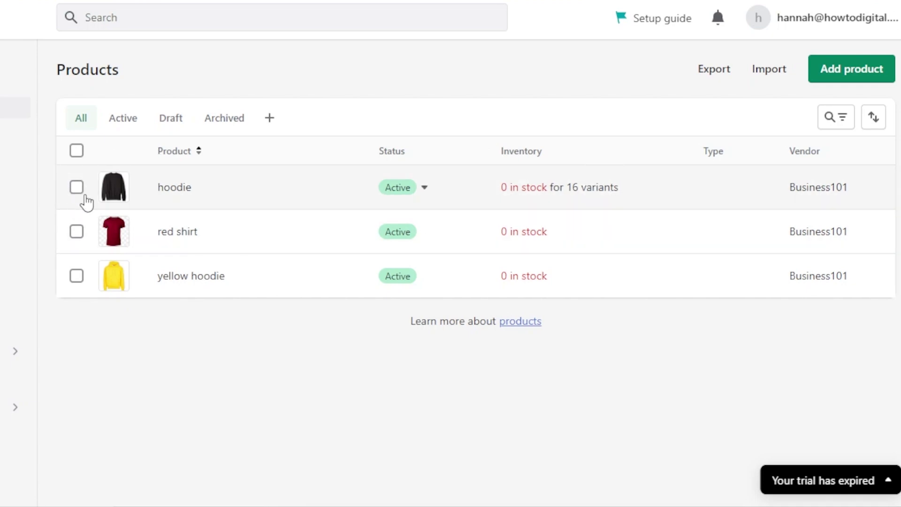
pyautogui.click(151, 244)
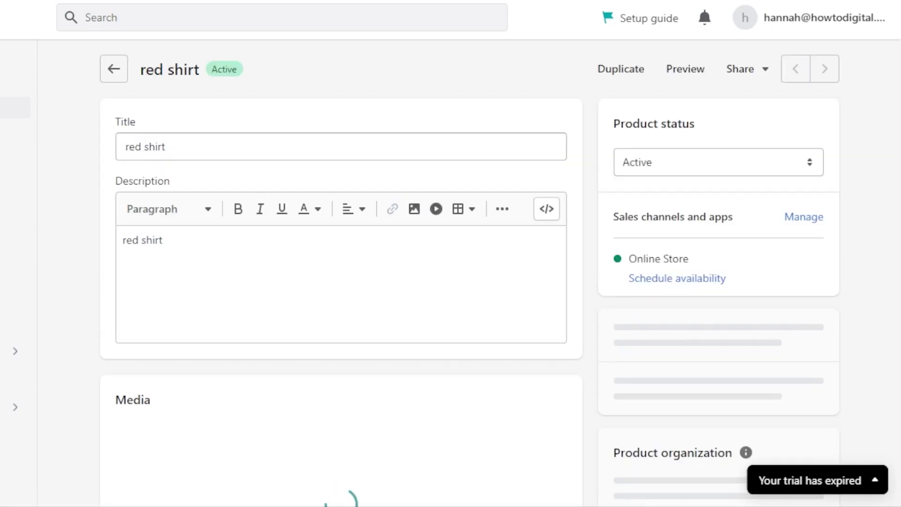
pyautogui.scroll(-8, 341, 272)
pyautogui.scroll(-15, 341, 272)
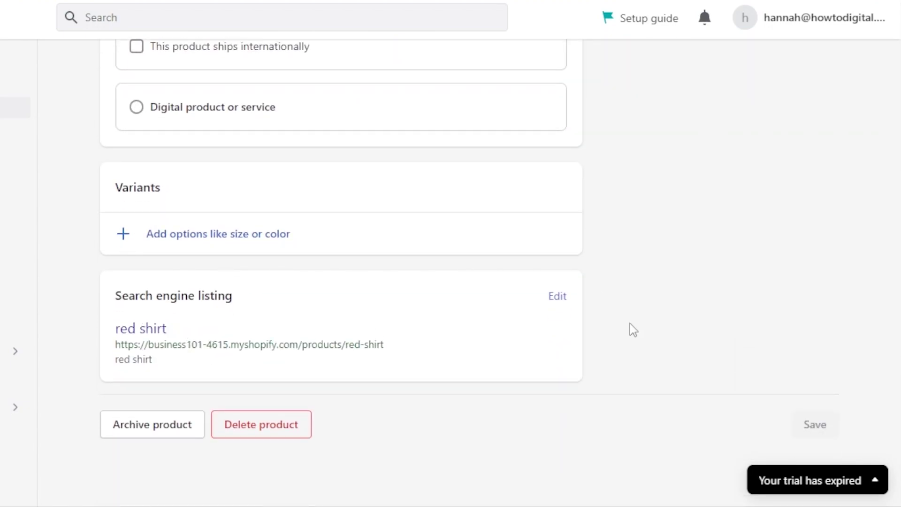
pyautogui.scroll(15, 341, 272)
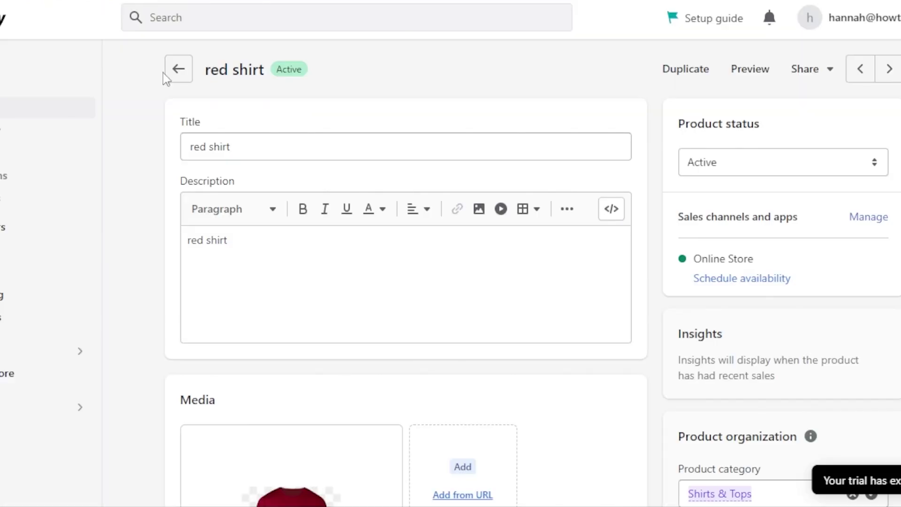
# Return from the hoodie storefront page to the admin Products list.
pyautogui.click(170, 71)
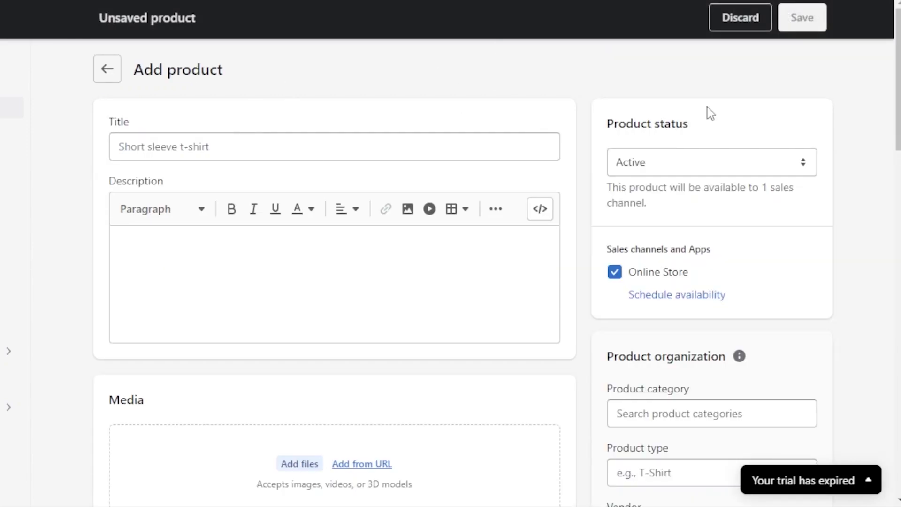
# Enter 'shirt' as the new product's title.
pyautogui.scroll(-12, 709, 113)
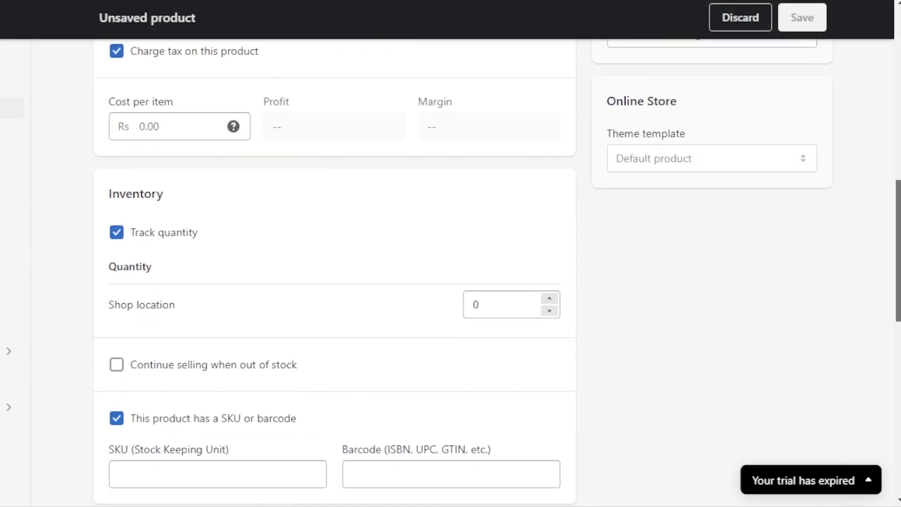
pyautogui.scroll(-10, 334, 282)
pyautogui.press('Home')
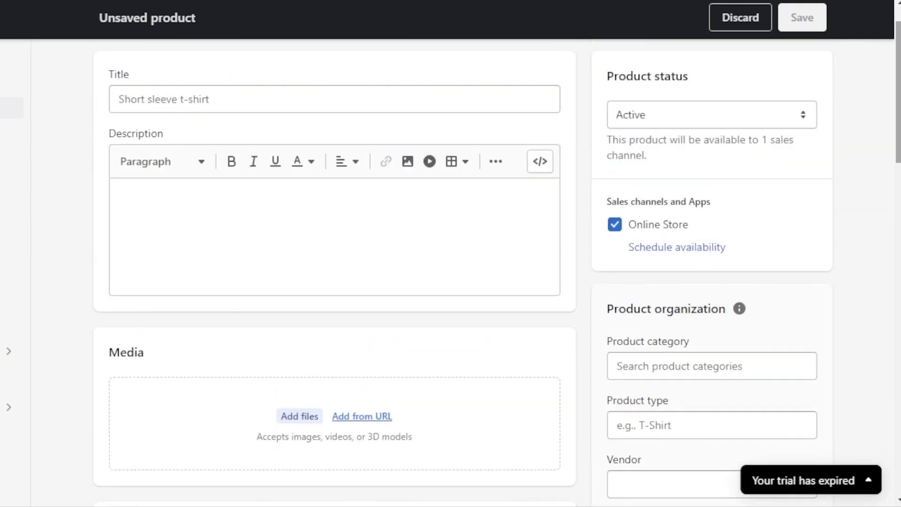
pyautogui.scroll(1, 525, 99)
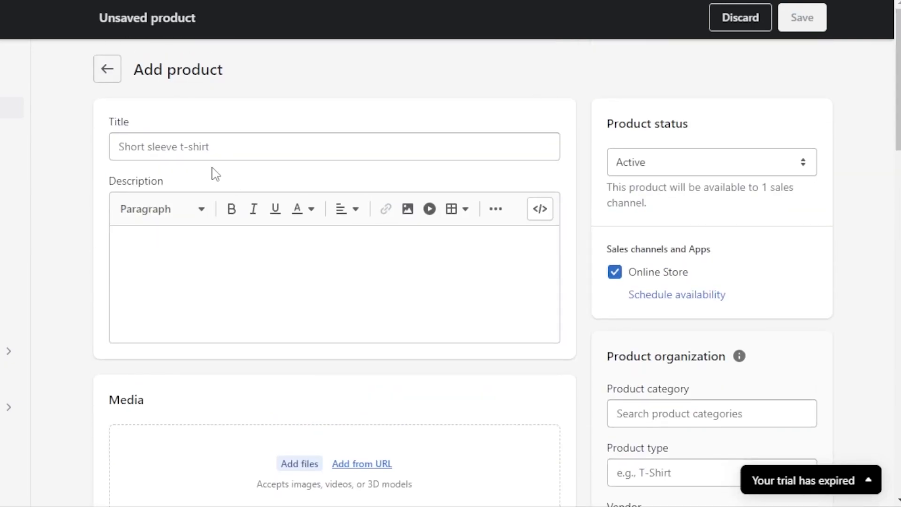
pyautogui.click(176, 153)
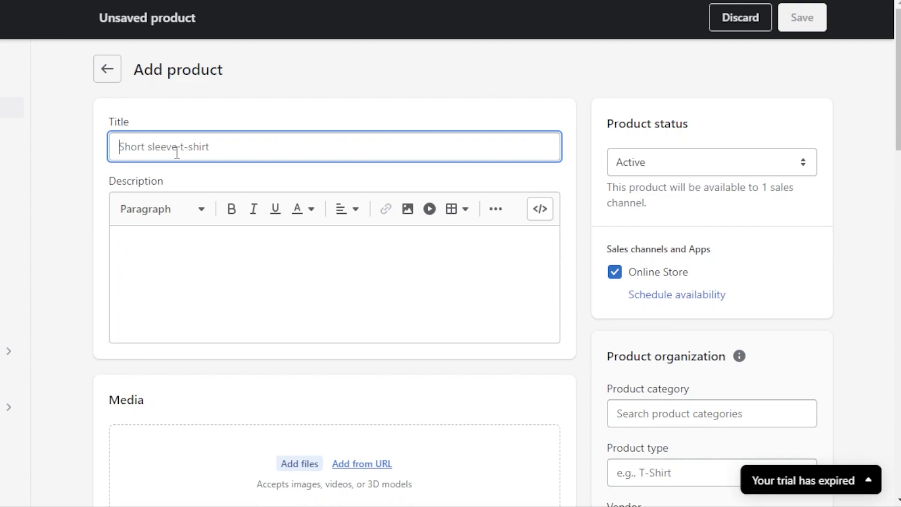
pyautogui.write('h')
pyautogui.press('BackSpace')
pyautogui.write('s')
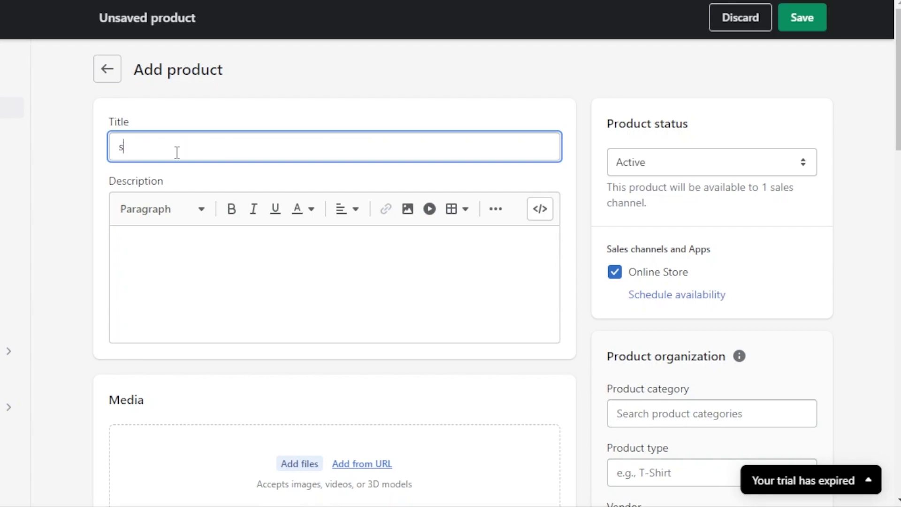
pyautogui.write('hirt')
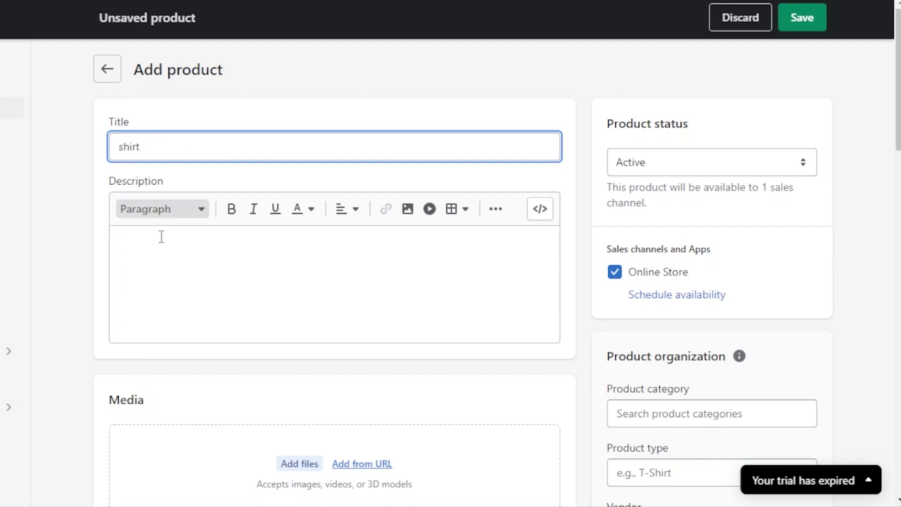
# Review the form's sections, with Shirts & Tops now suggested as category.
pyautogui.click(161, 251)
pyautogui.scroll(-6, 232, 180)
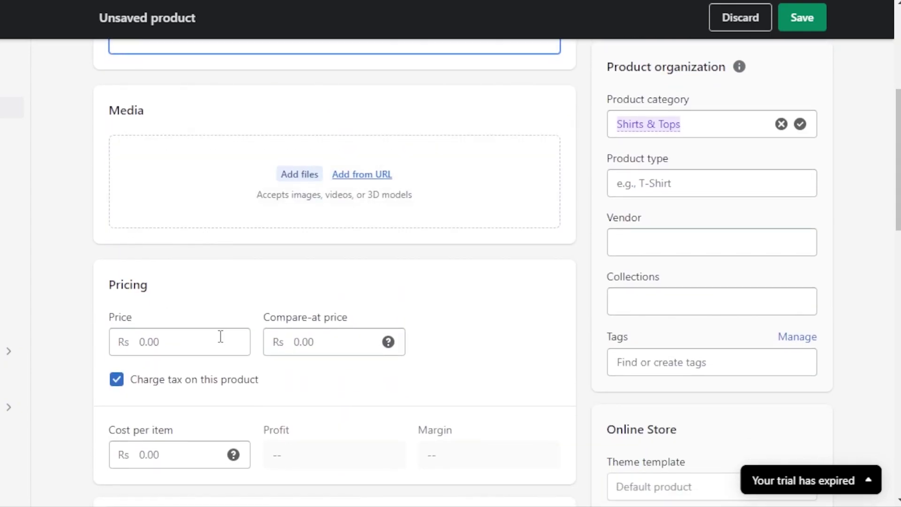
pyautogui.scroll(-5, 427, 158)
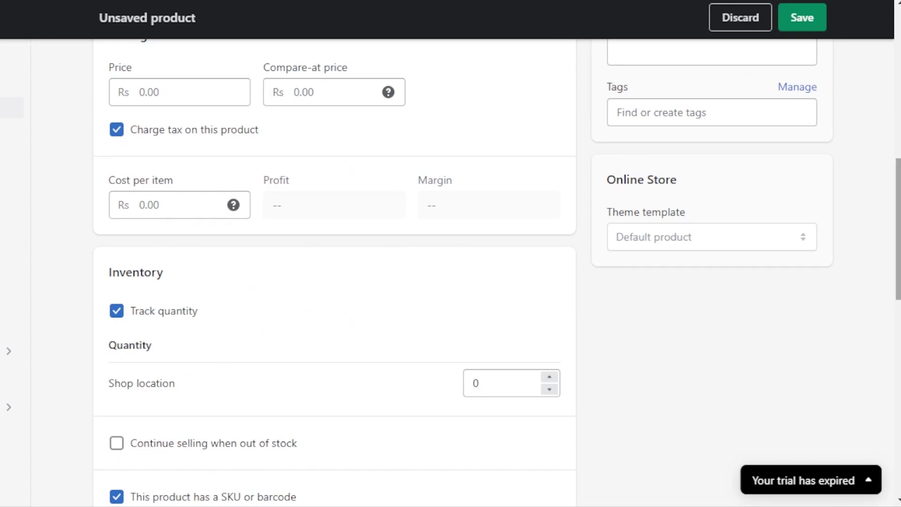
pyautogui.scroll(-5, 709, 321)
pyautogui.scroll(-8, 450, 276)
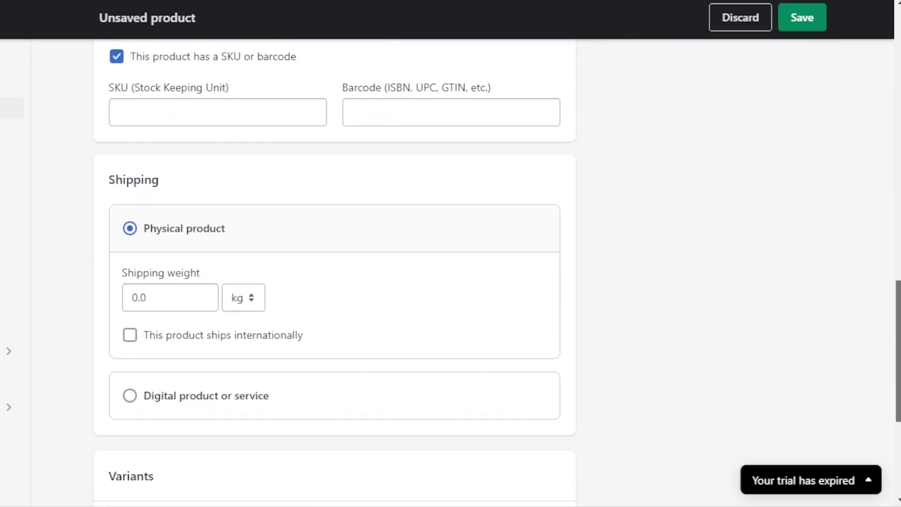
pyautogui.scroll(-1, 334, 253)
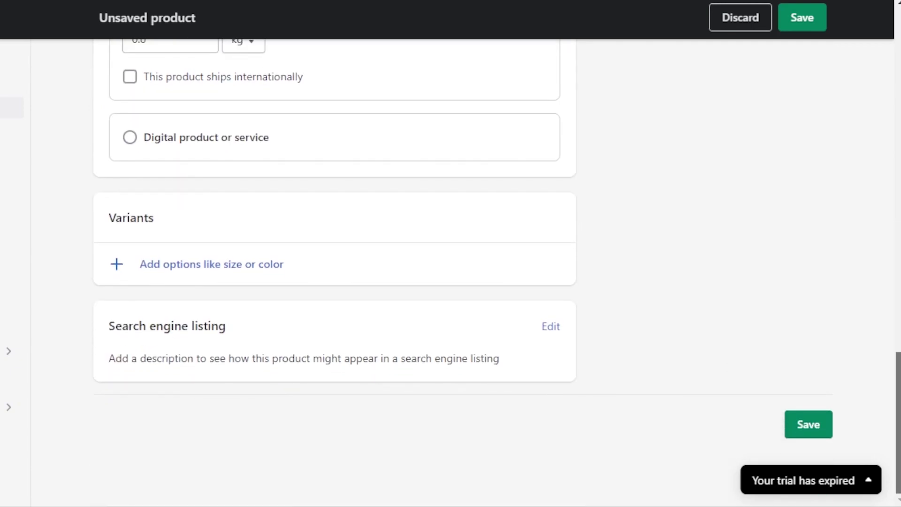
pyautogui.scroll(20, 624, 34)
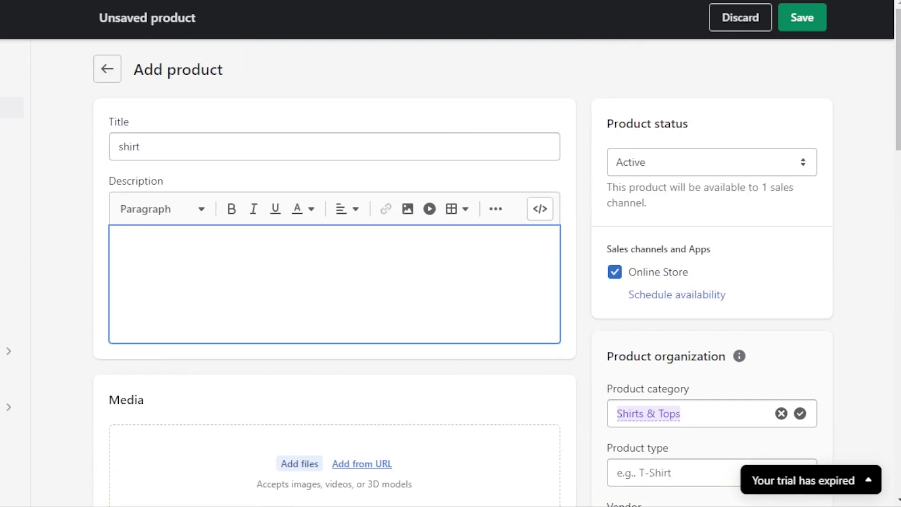
# Discard the unsaved shirt product and go to the store Settings.
pyautogui.click(38, 484)
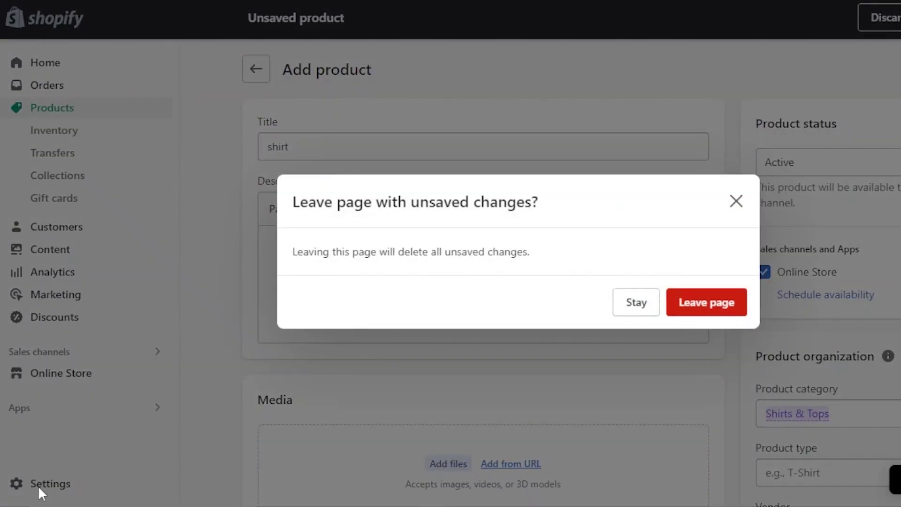
pyautogui.click(711, 308)
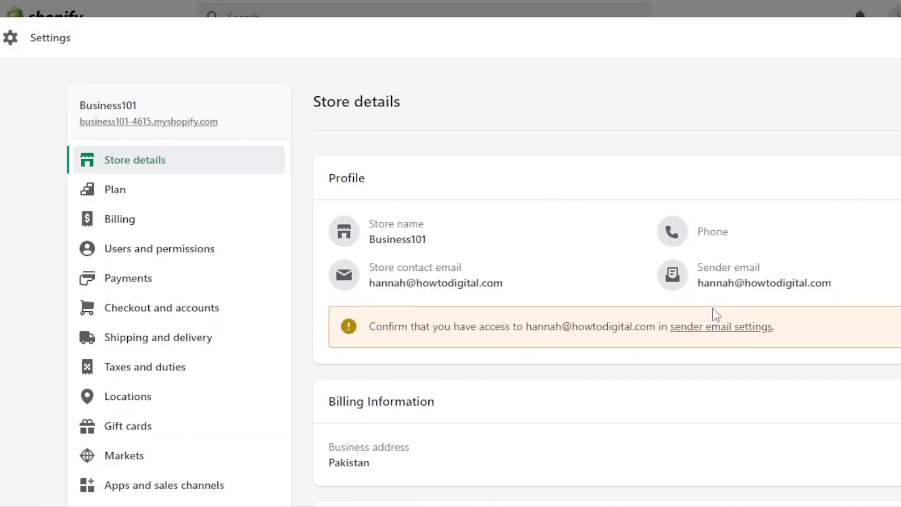
pyautogui.scroll(-7, 686, 292)
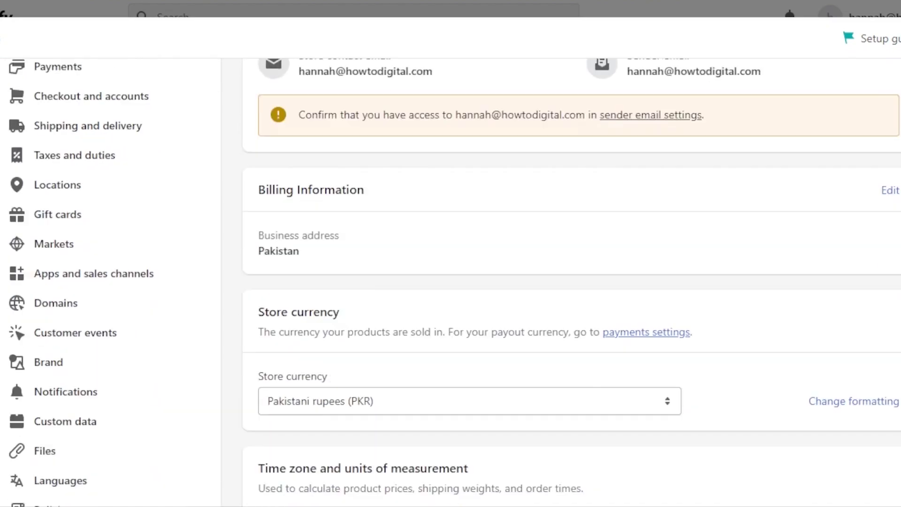
pyautogui.scroll(-1, 450, 282)
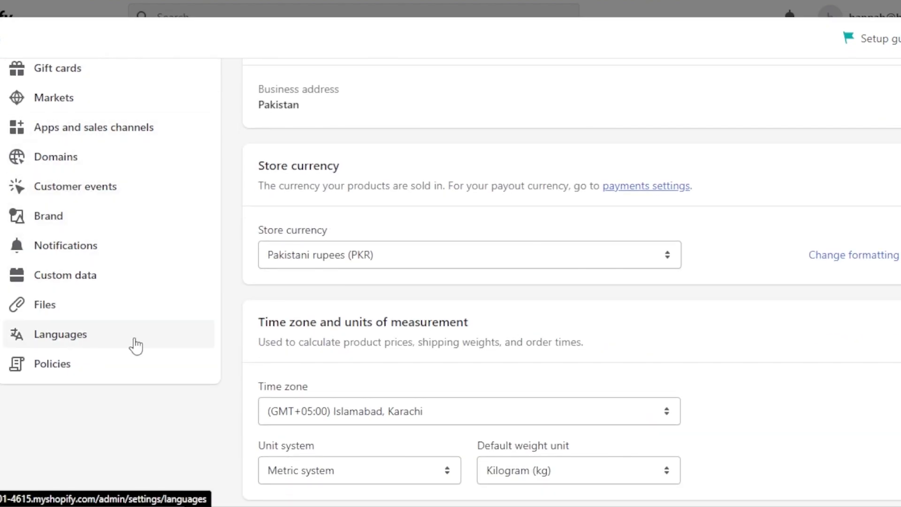
pyautogui.scroll(5, 160, 394)
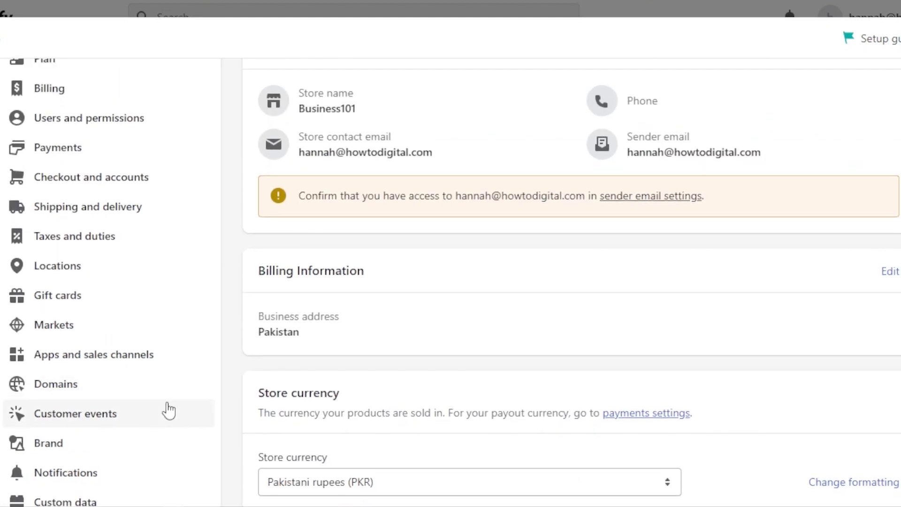
# Look over the Shipping and delivery settings.
pyautogui.click(129, 214)
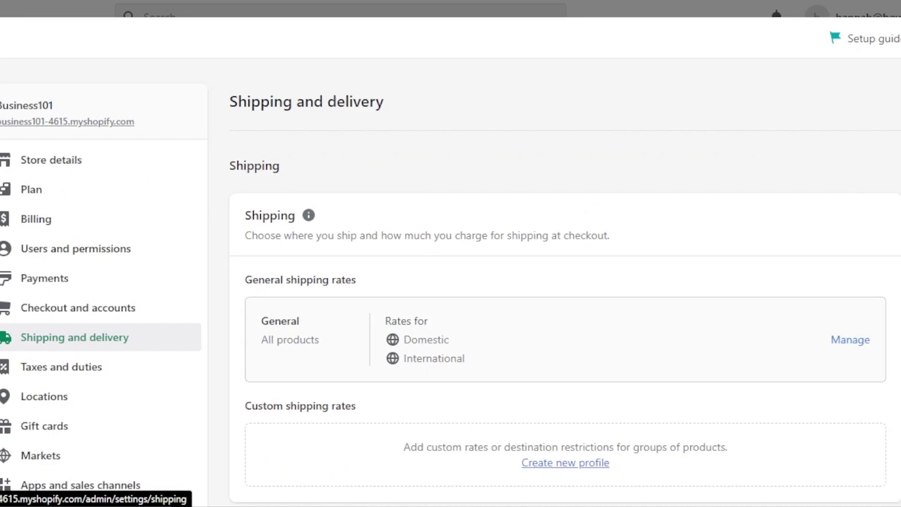
pyautogui.scroll(-10, 554, 281)
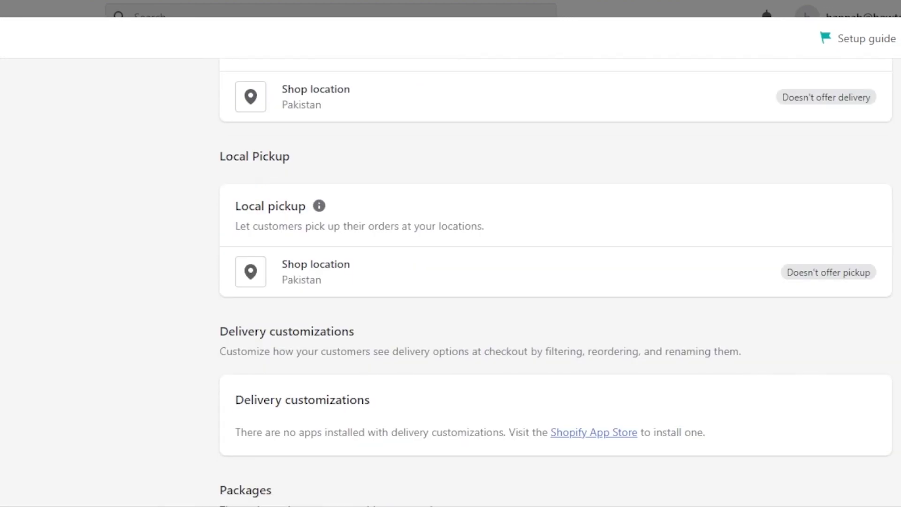
pyautogui.scroll(-8, 554, 281)
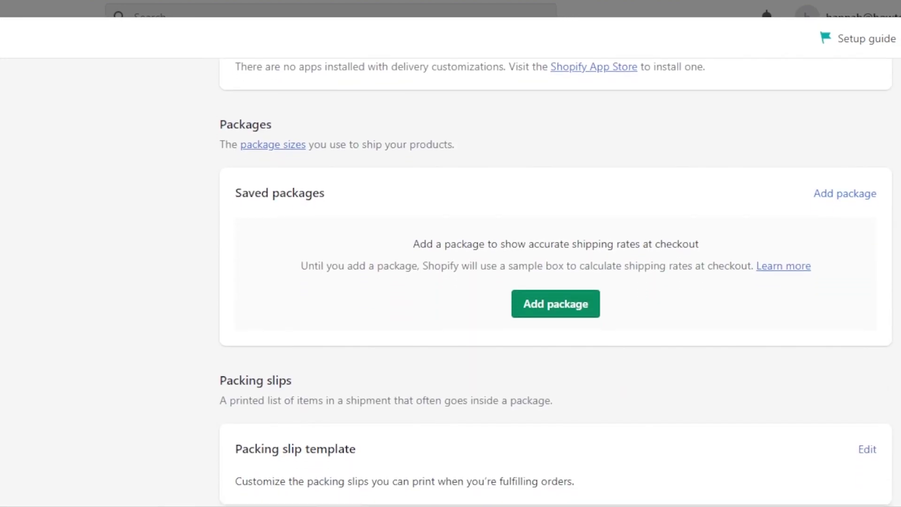
pyautogui.scroll(-2, 553, 281)
pyautogui.scroll(15, 554, 281)
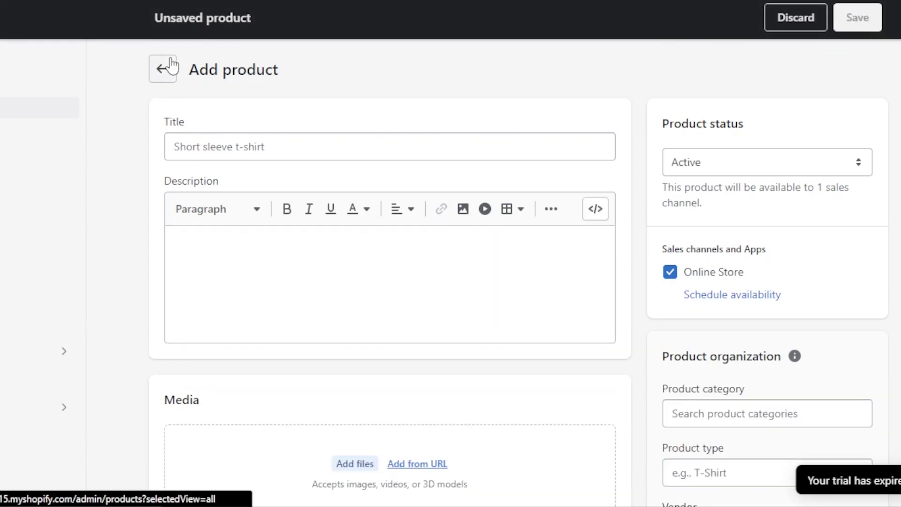
# Return from Add product to the Products list with hoodie, red shirt and yellow hoodie.
pyautogui.click(163, 69)
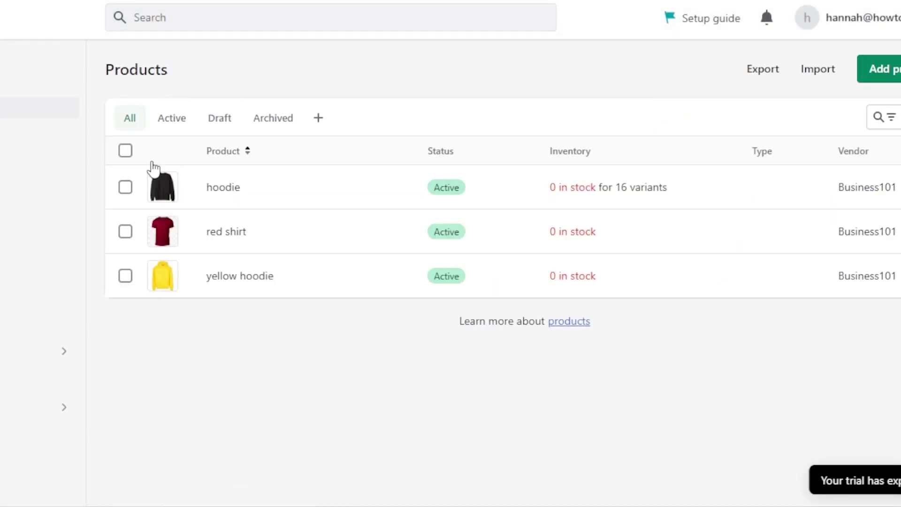